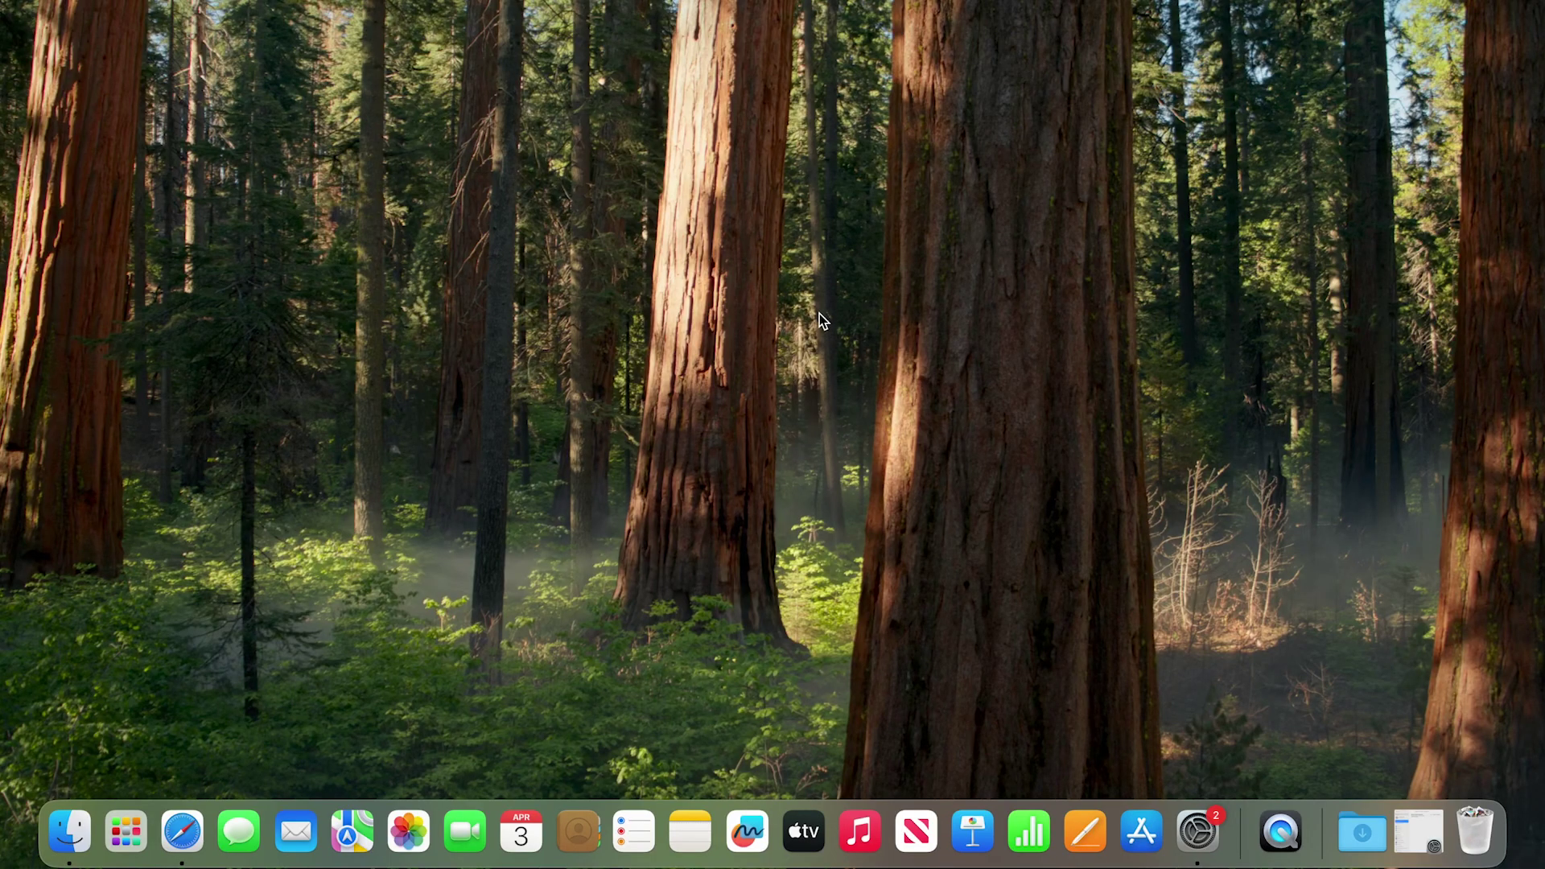
# - Find the Microsoft 365 bundle in the App Store and start its installation
pyautogui.click(1157, 836)
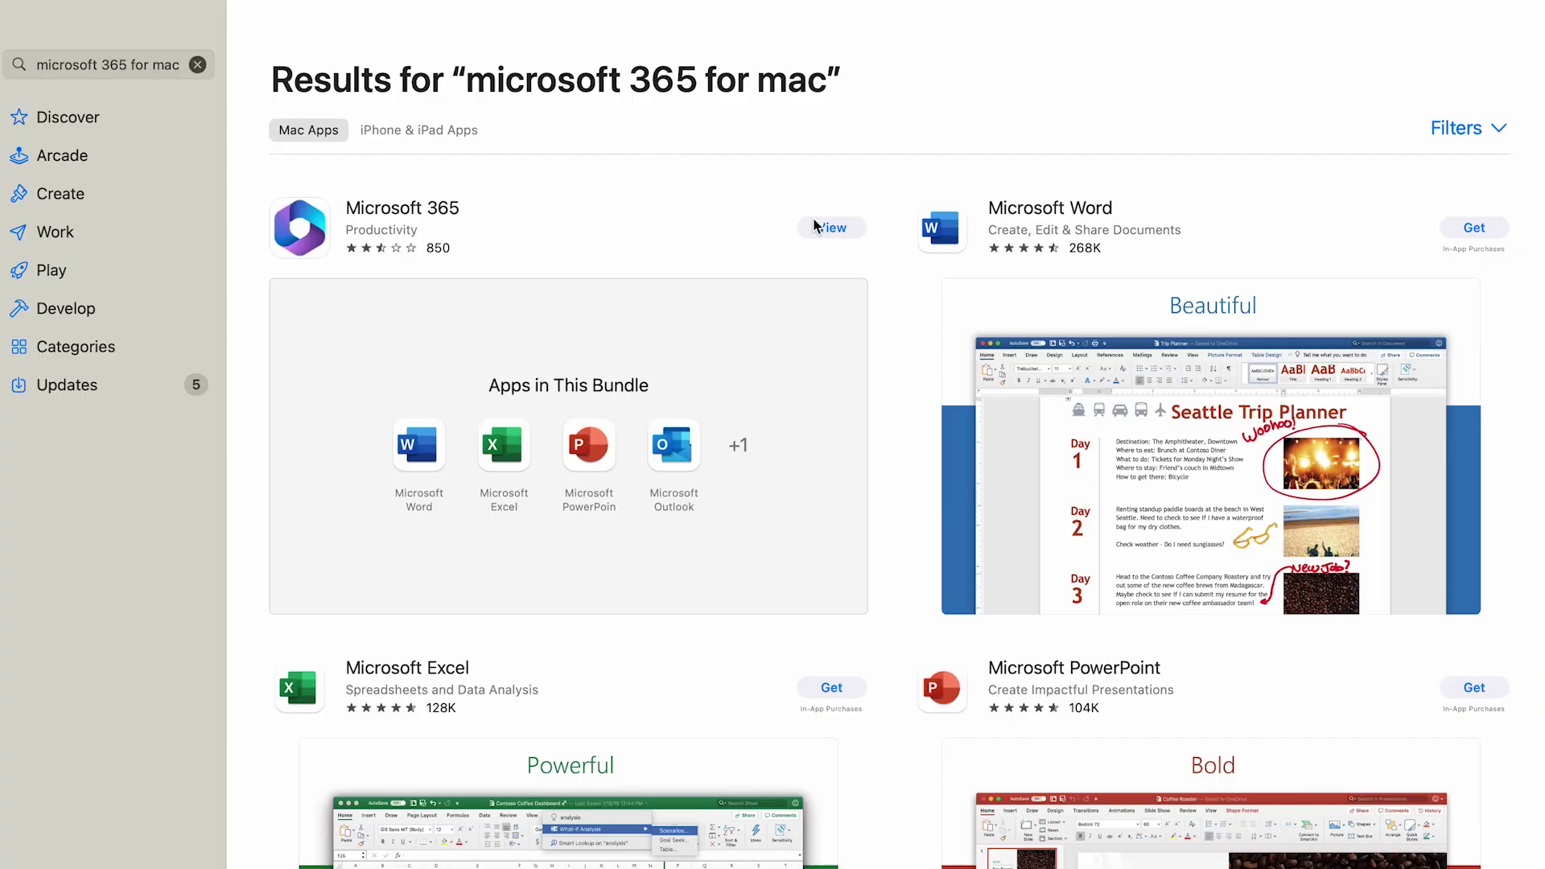
pyautogui.click(824, 229)
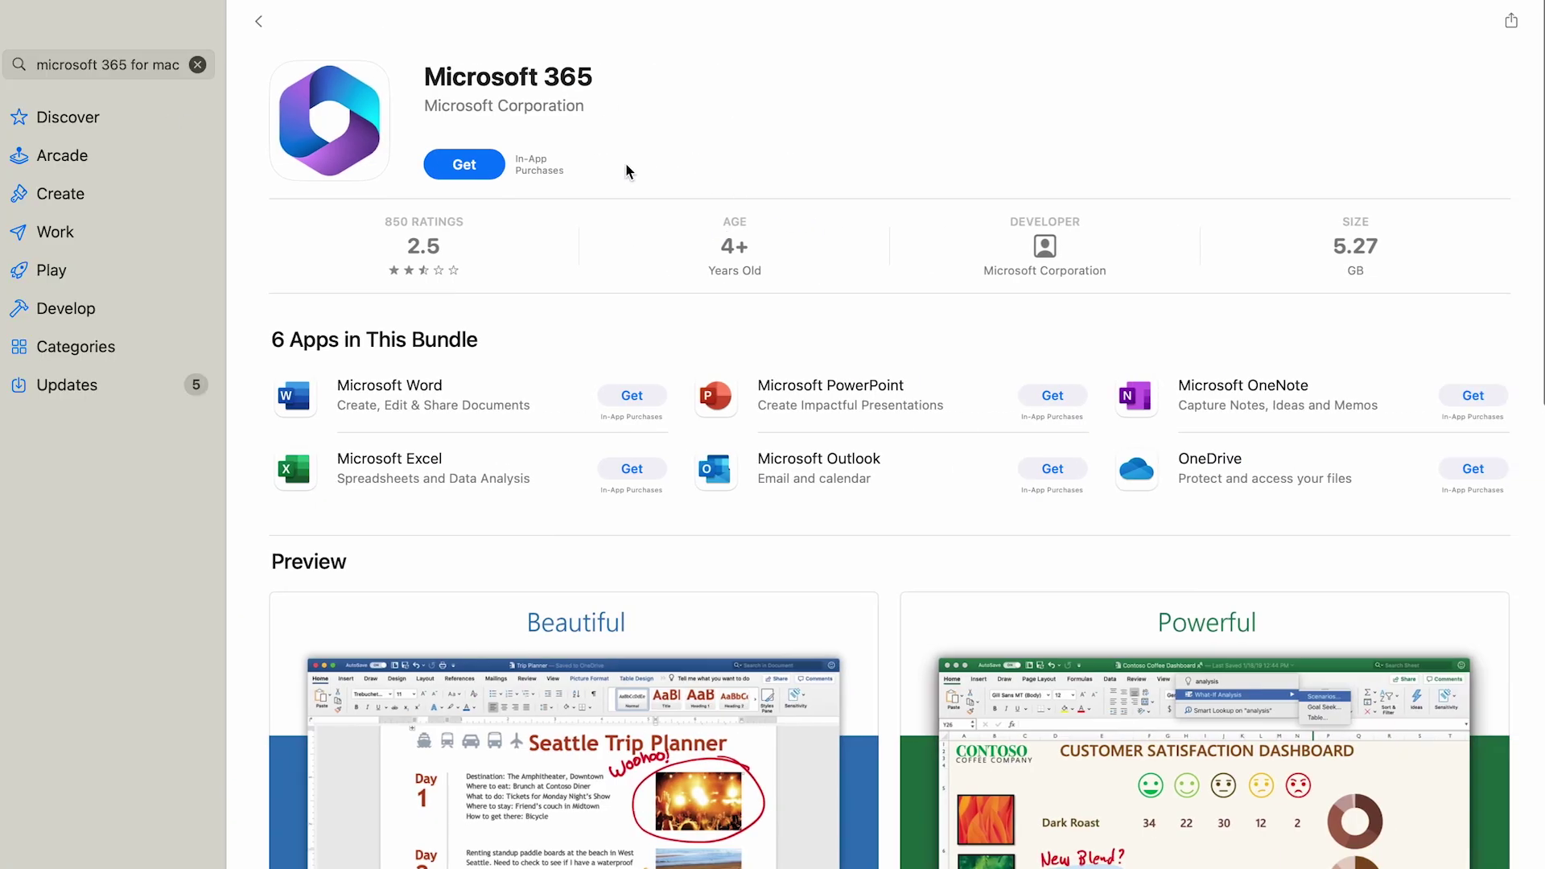
pyautogui.click(480, 166)
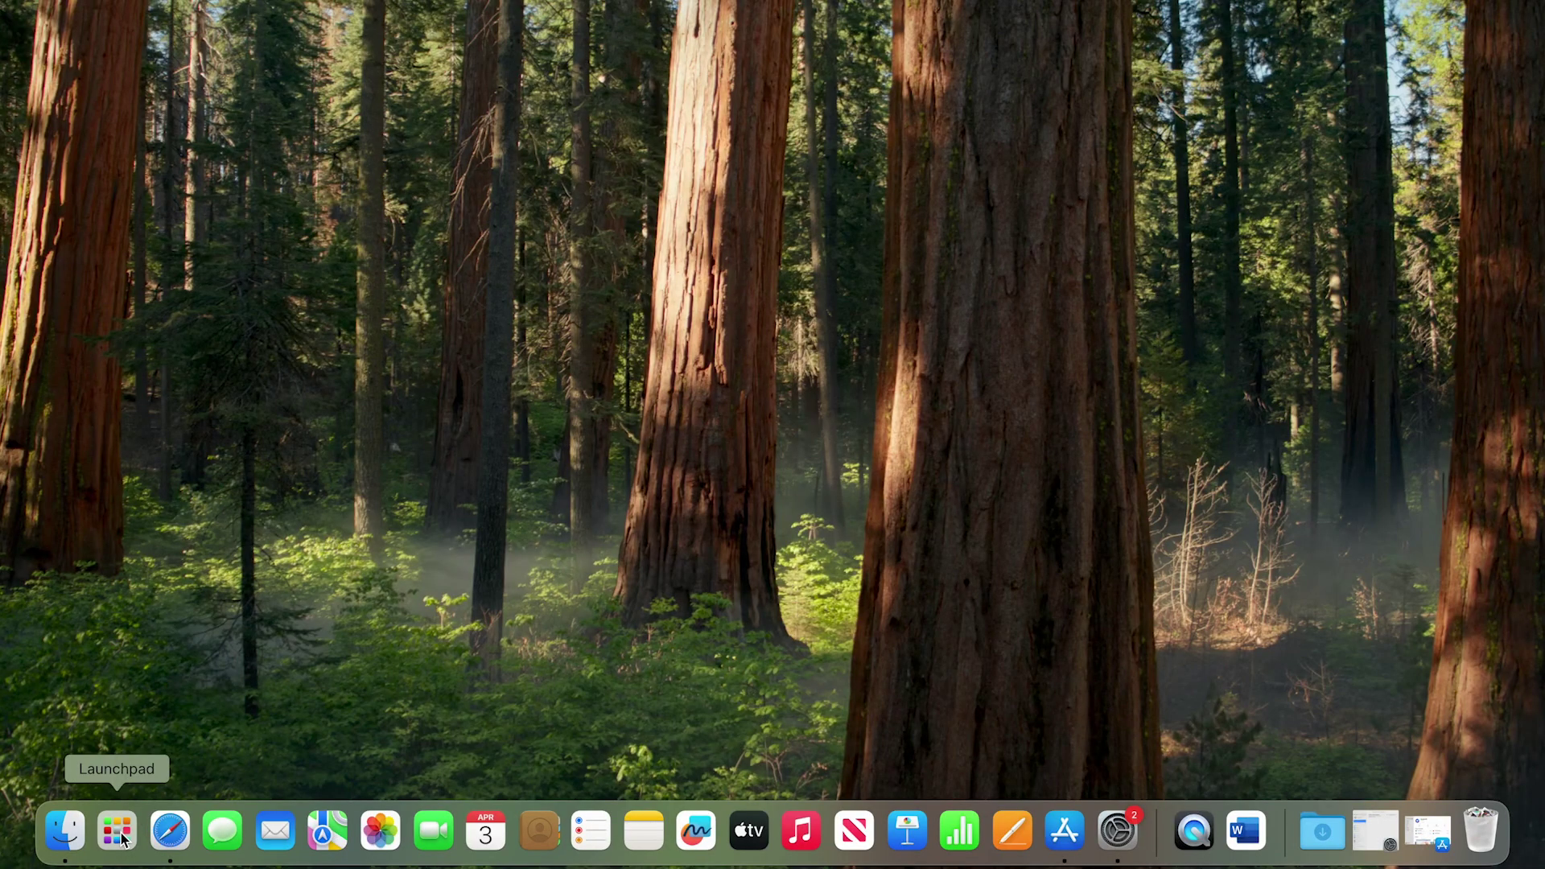
# - Launch Word from Launchpad, sign in with the existing subscription, and acknowledge the privacy notice
pyautogui.click(118, 830)
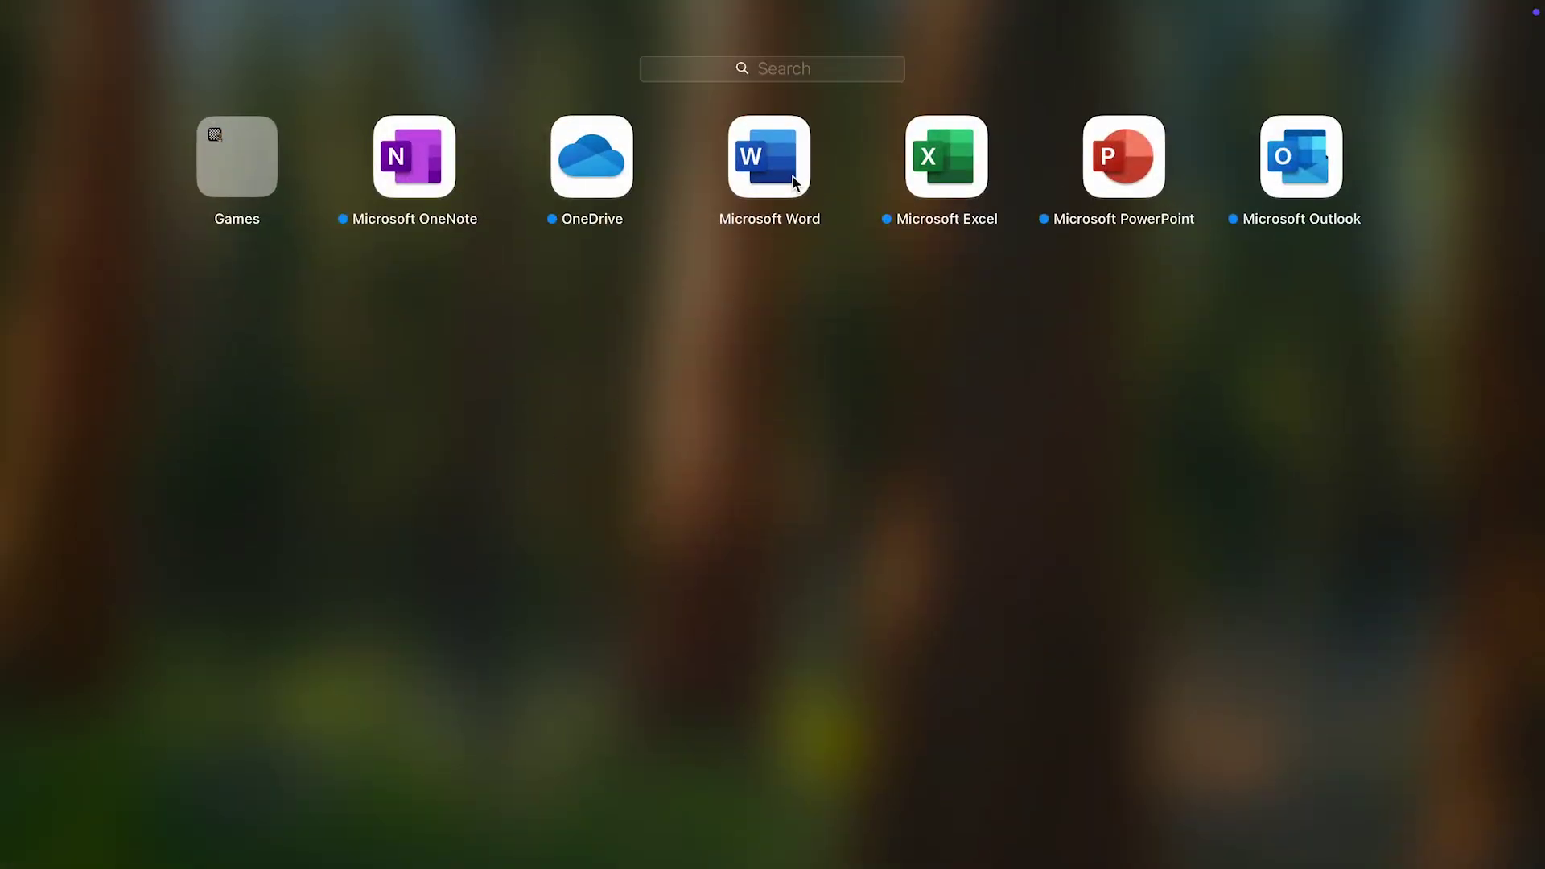
pyautogui.click(791, 161)
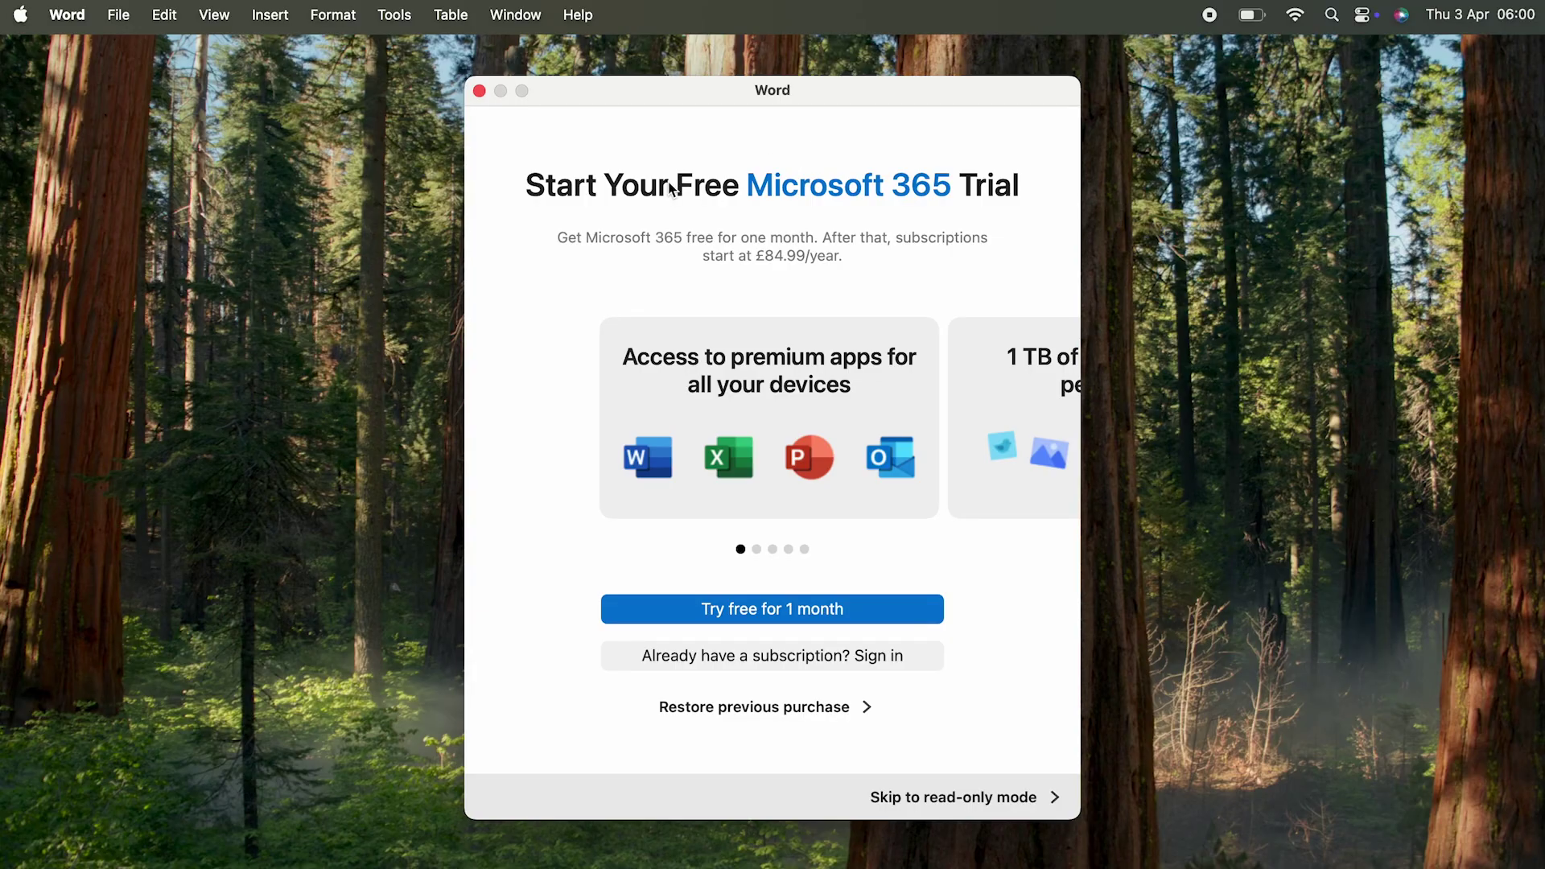
pyautogui.click(770, 662)
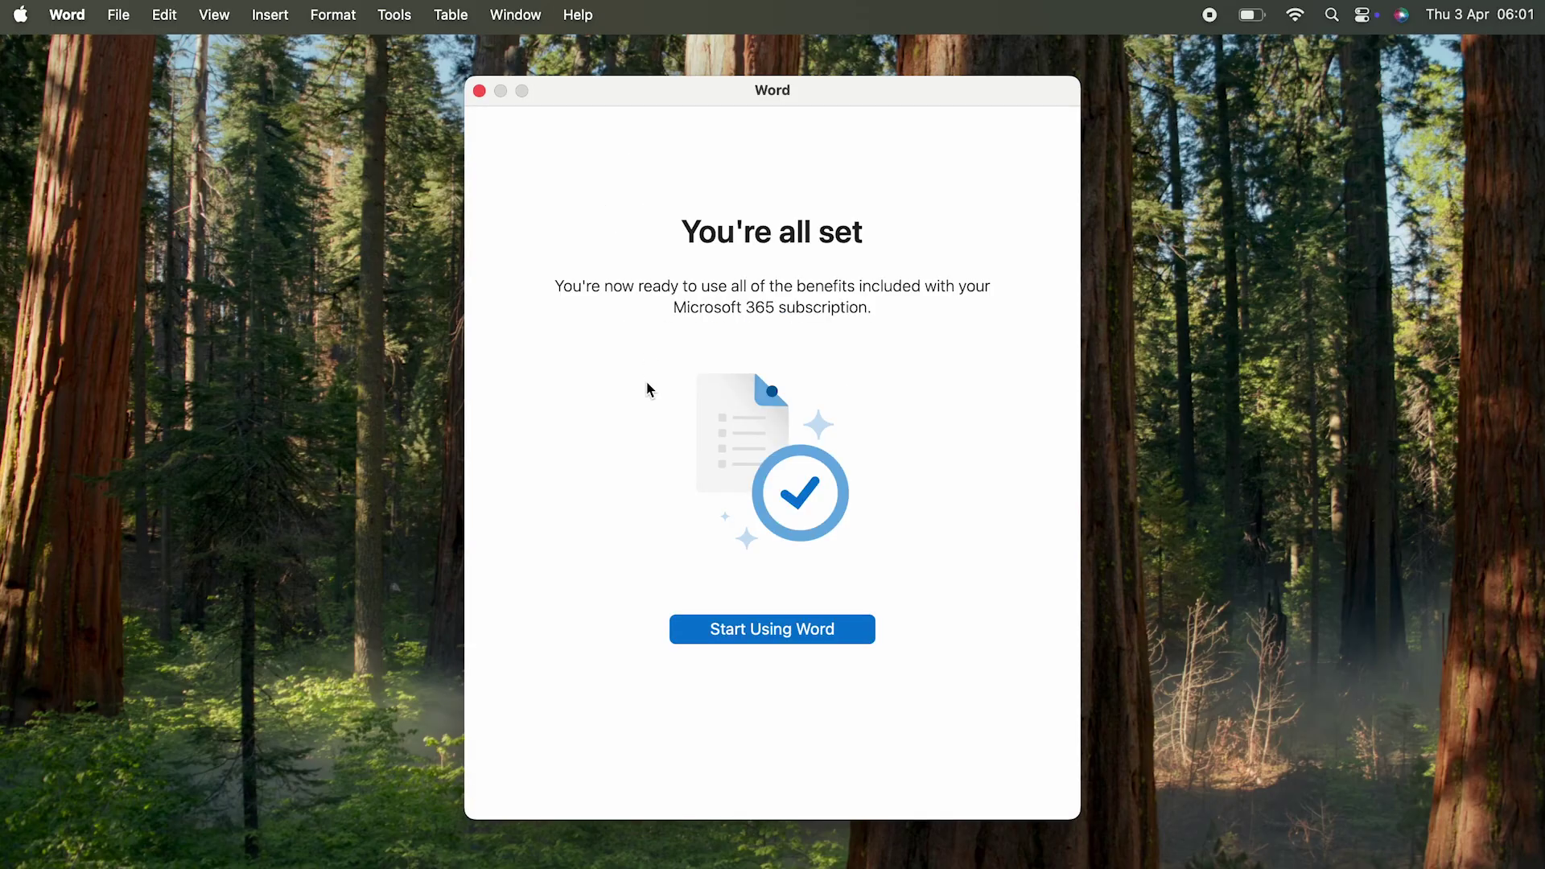
pyautogui.click(782, 628)
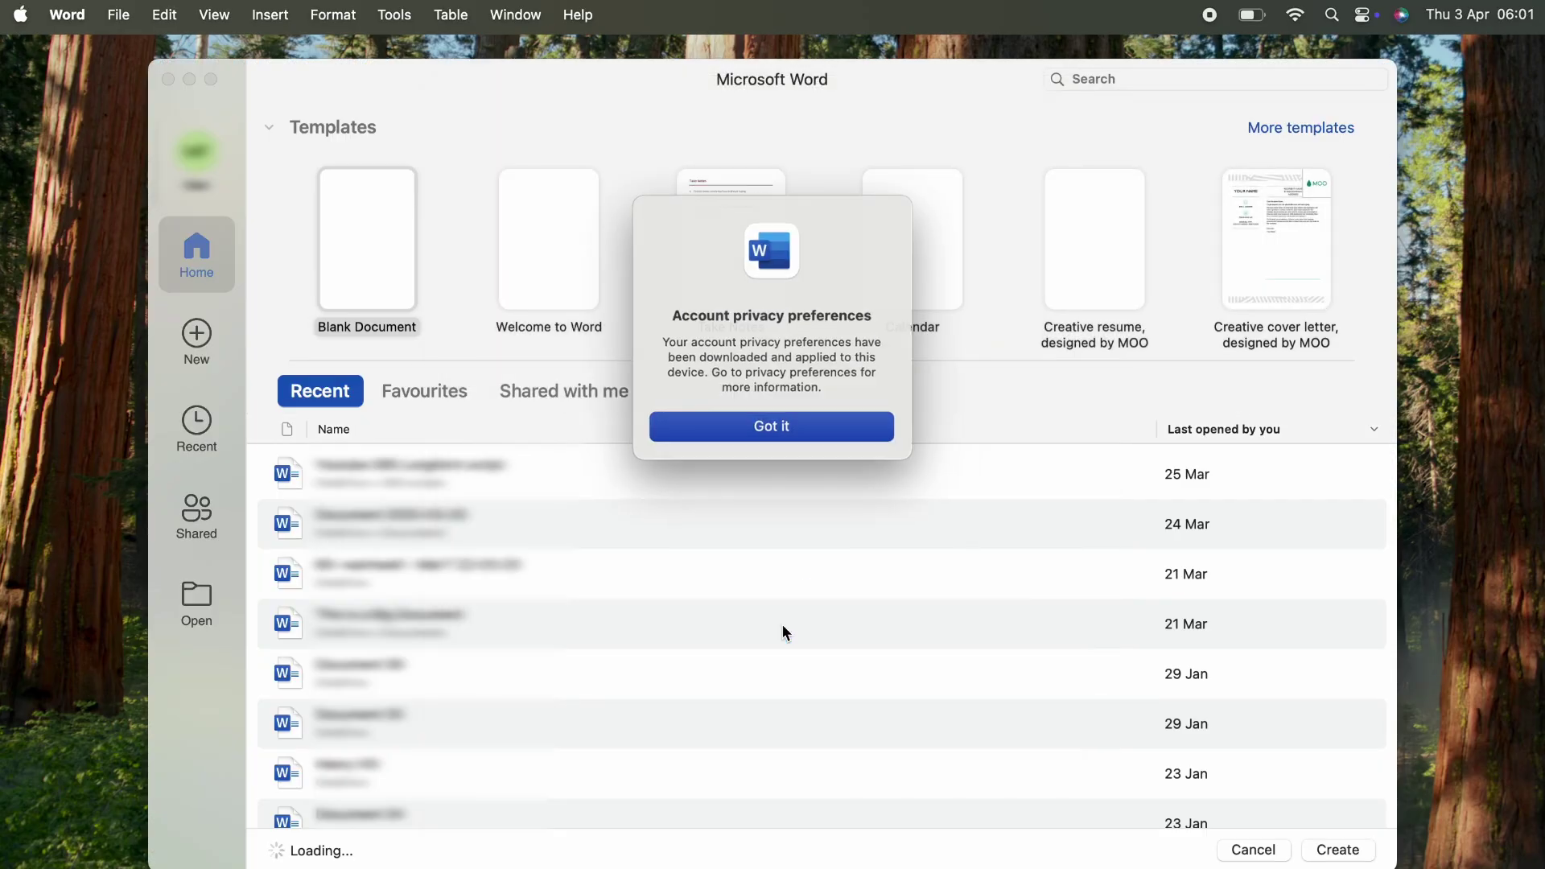
pyautogui.click(764, 430)
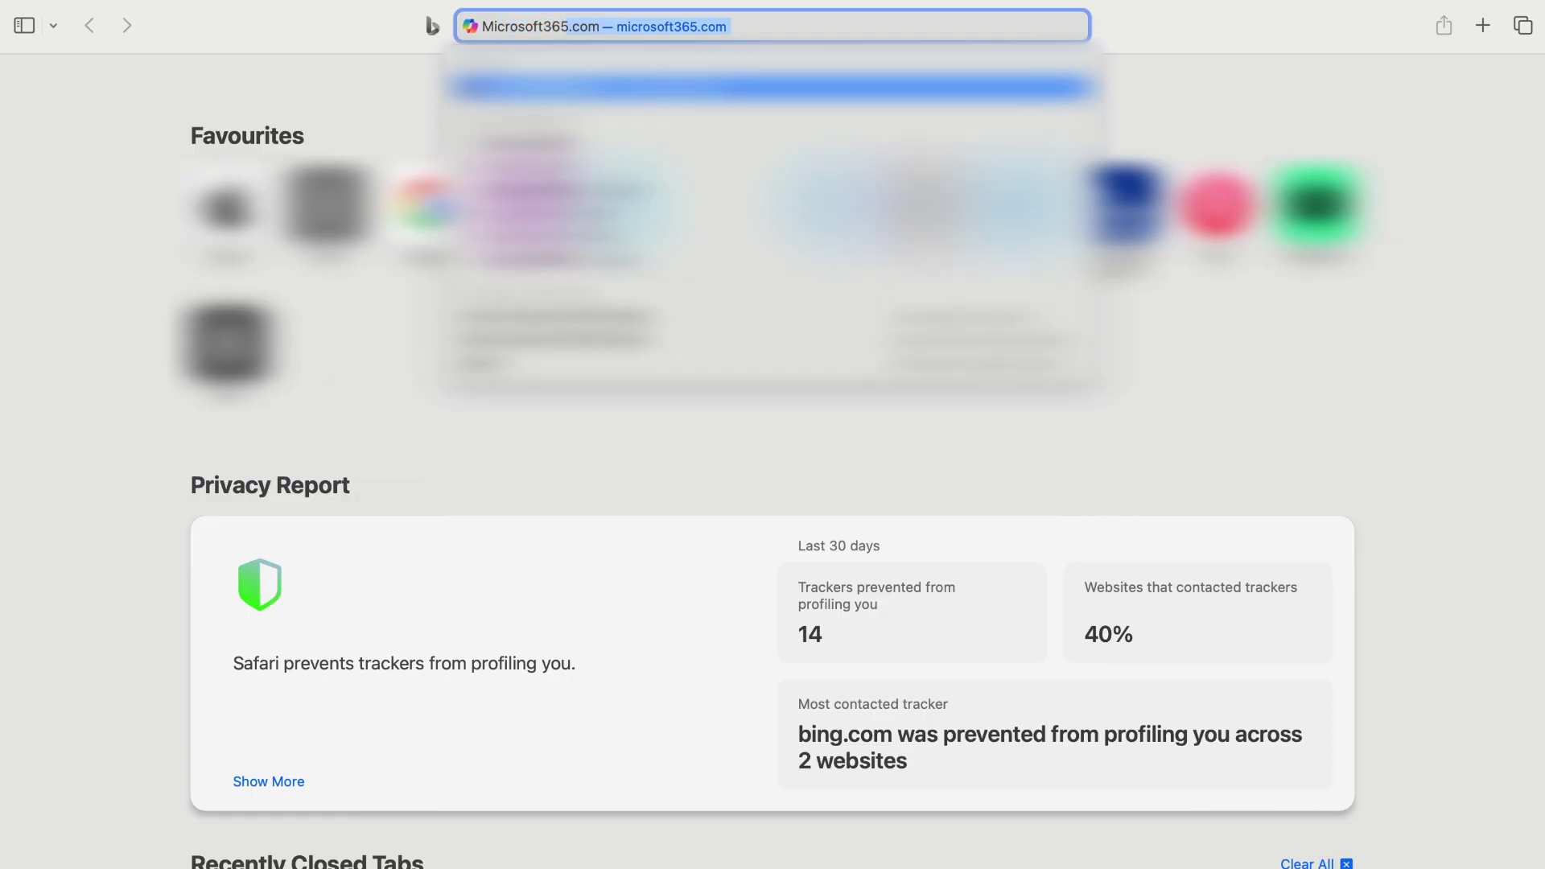
# - Go to Microsoft365.com/setup in Safari
pyautogui.press('Right')
pyautogui.write('/')
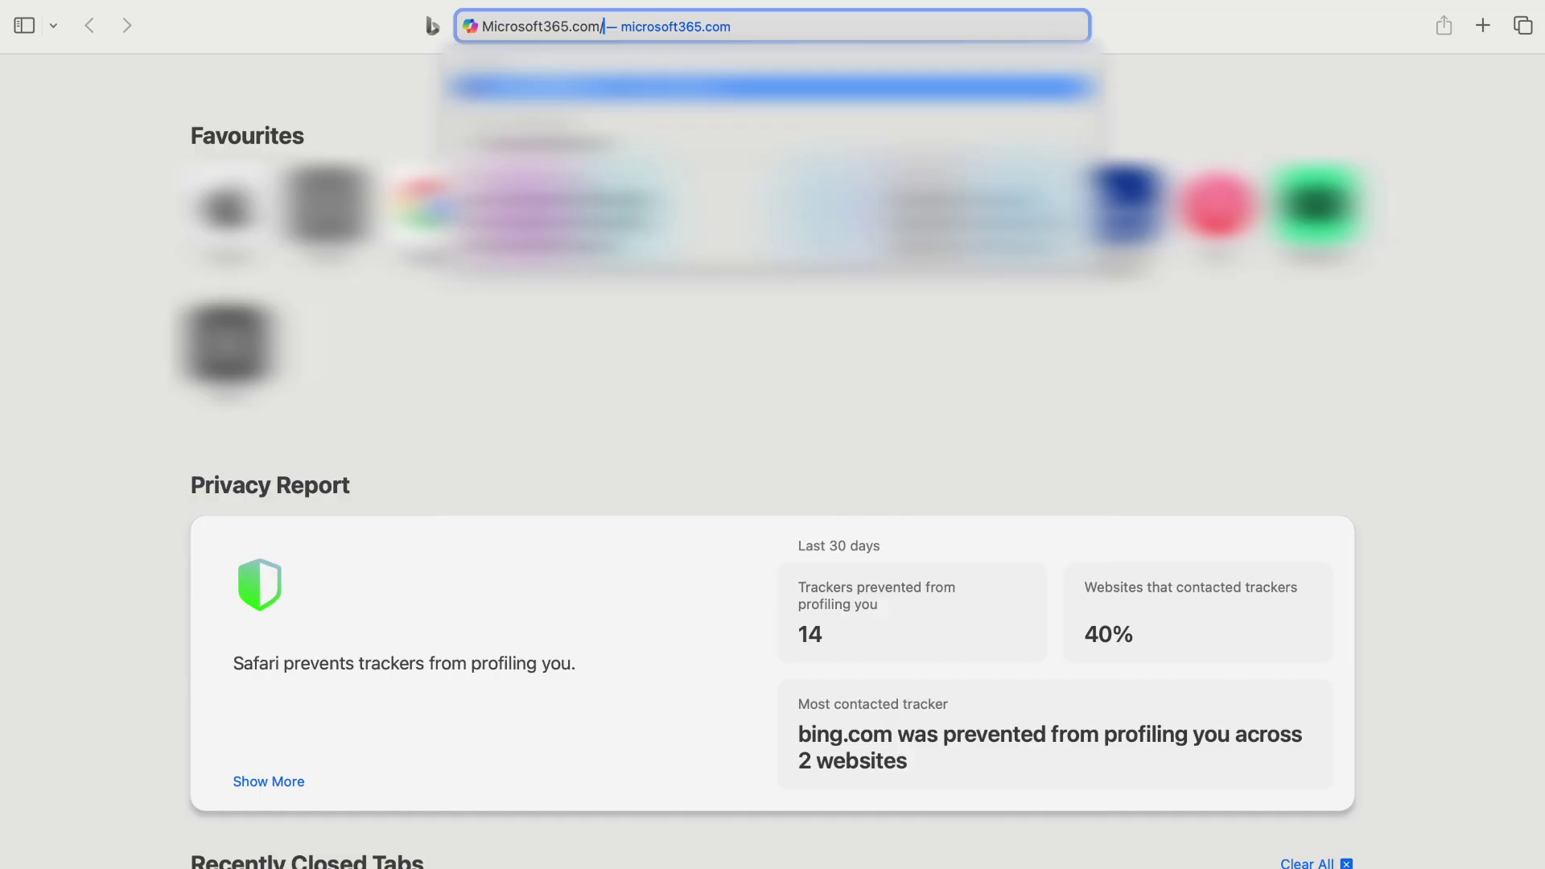
pyautogui.write('setup')
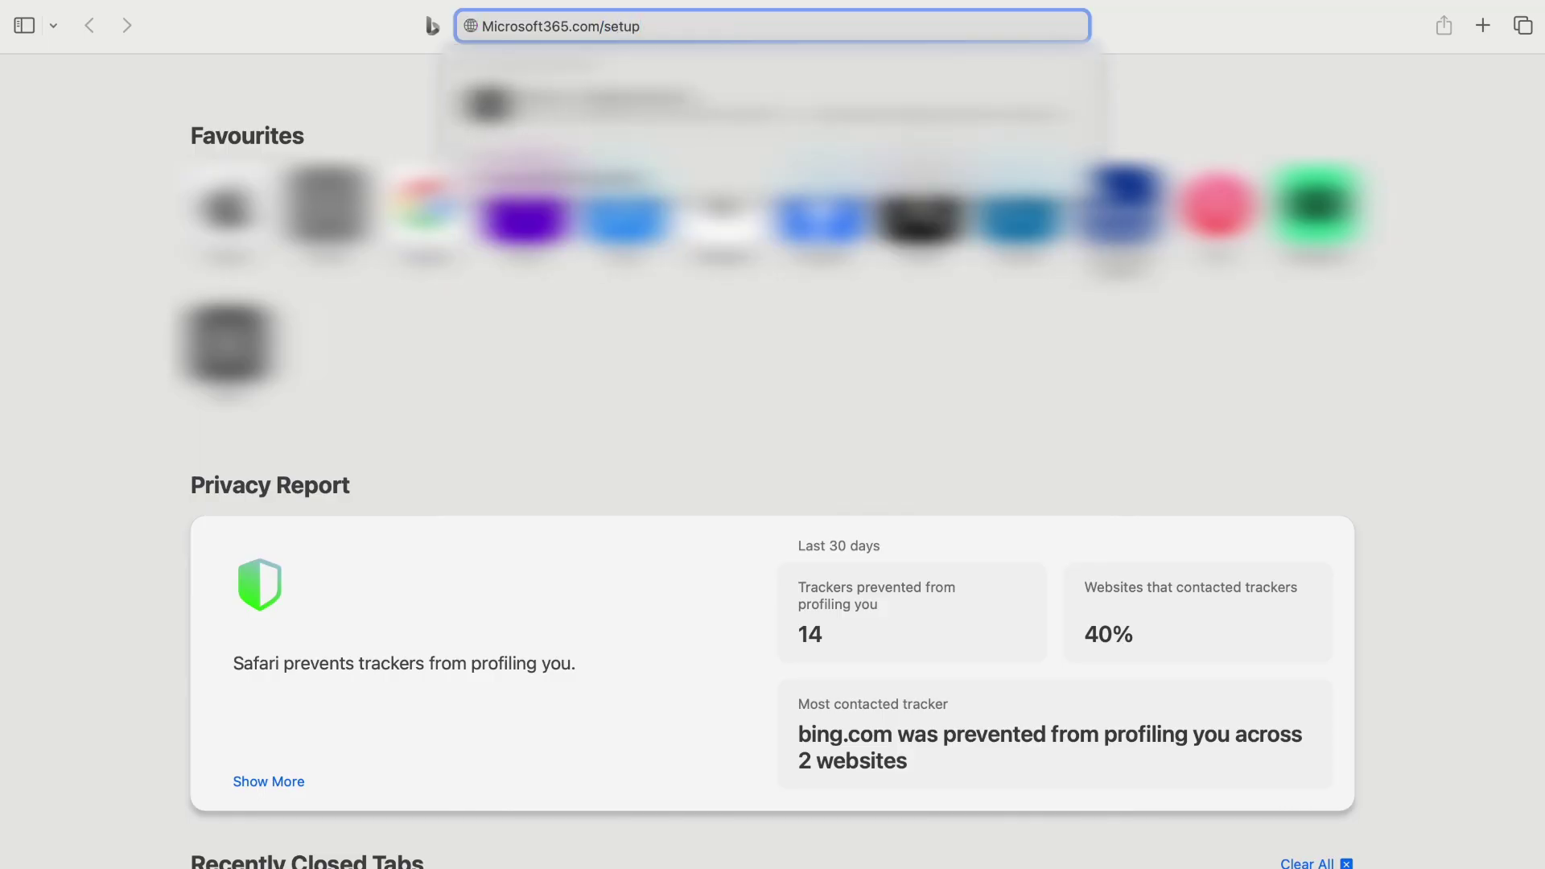
pyautogui.press('Return')
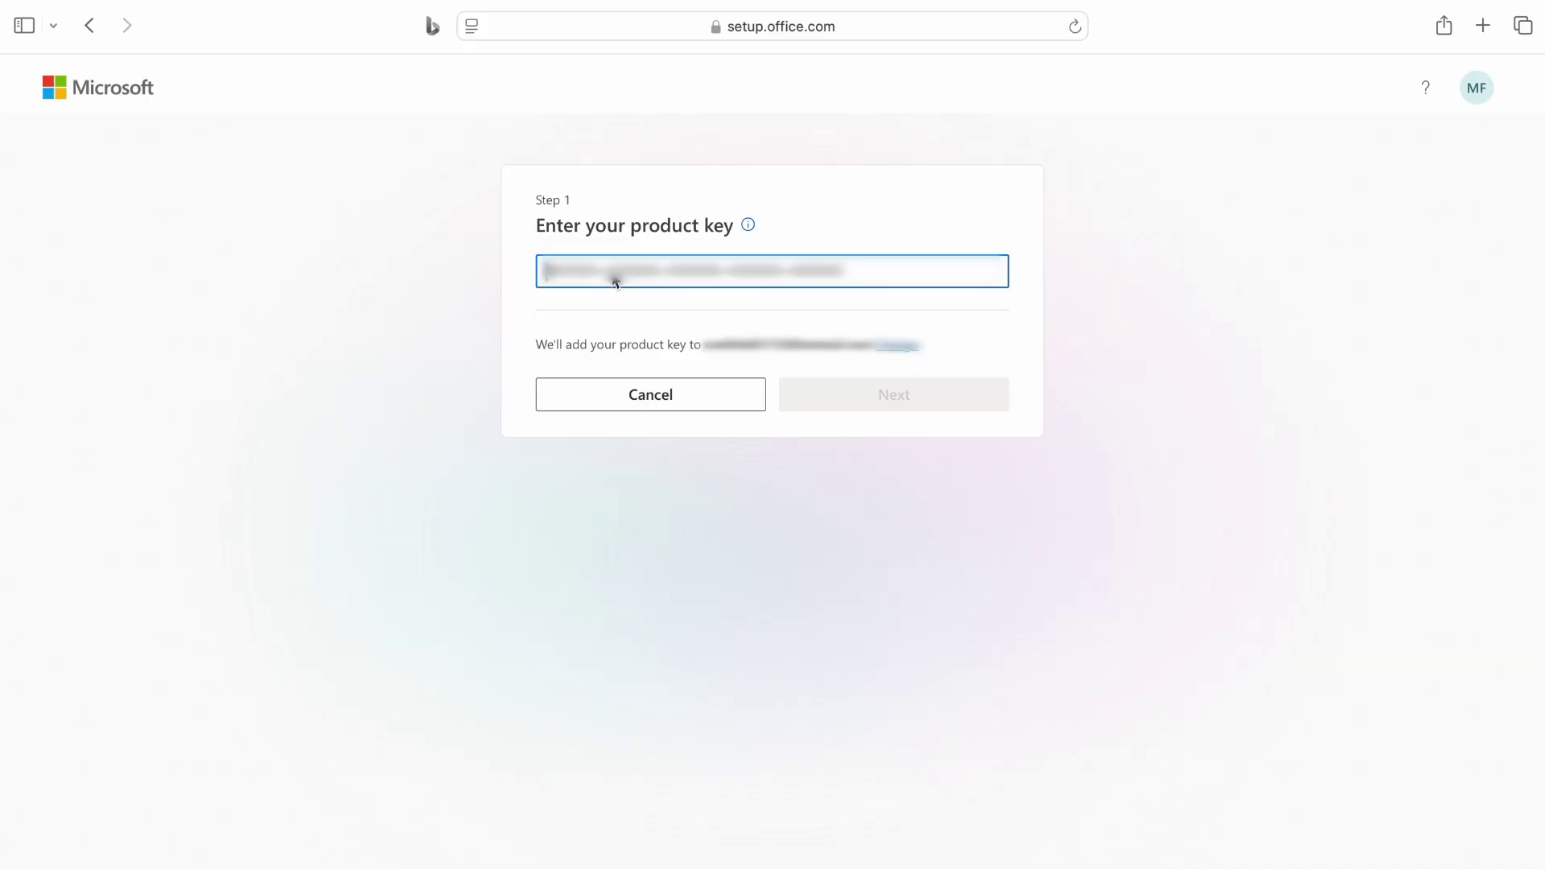
pyautogui.write('XXXXX')
pyautogui.write('-XXXX')
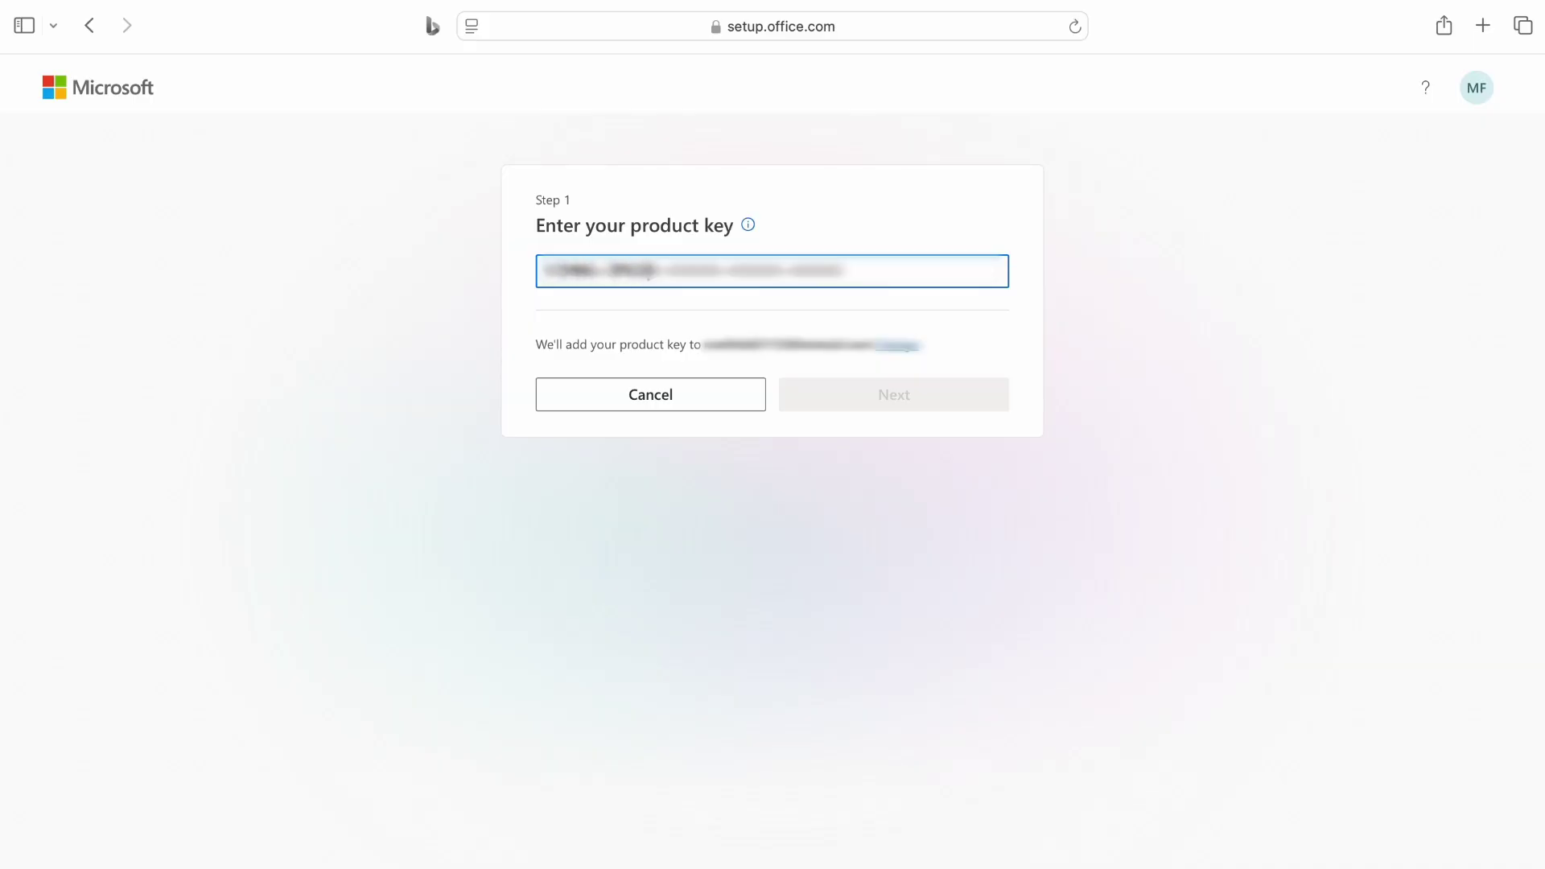
pyautogui.write('XXXXX')
pyautogui.write('XXX')
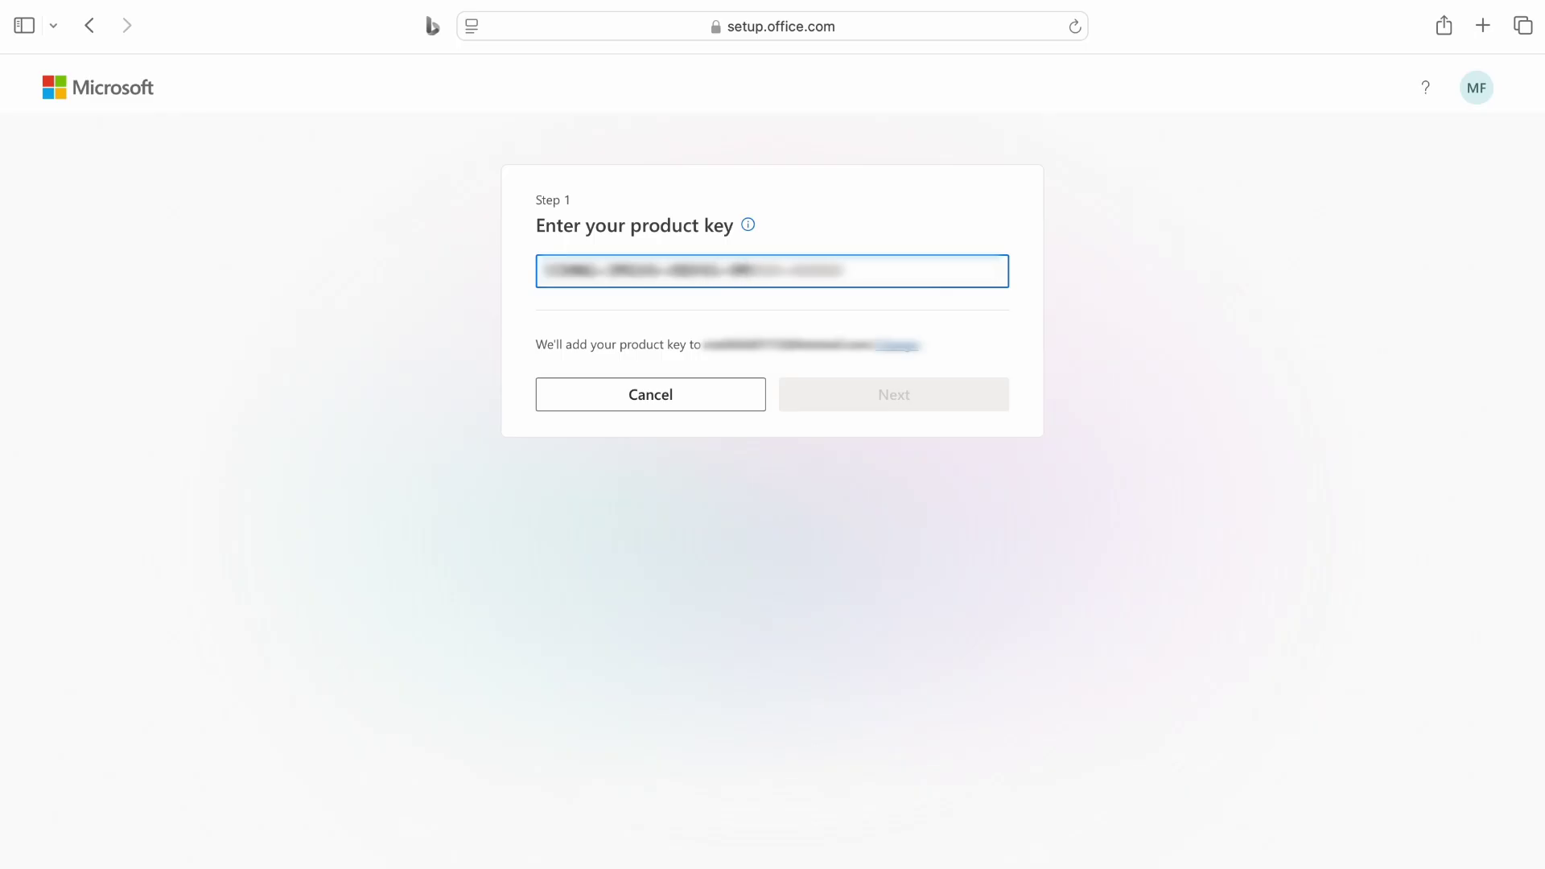
pyautogui.write('XX-X')
pyautogui.write('XXXXX')
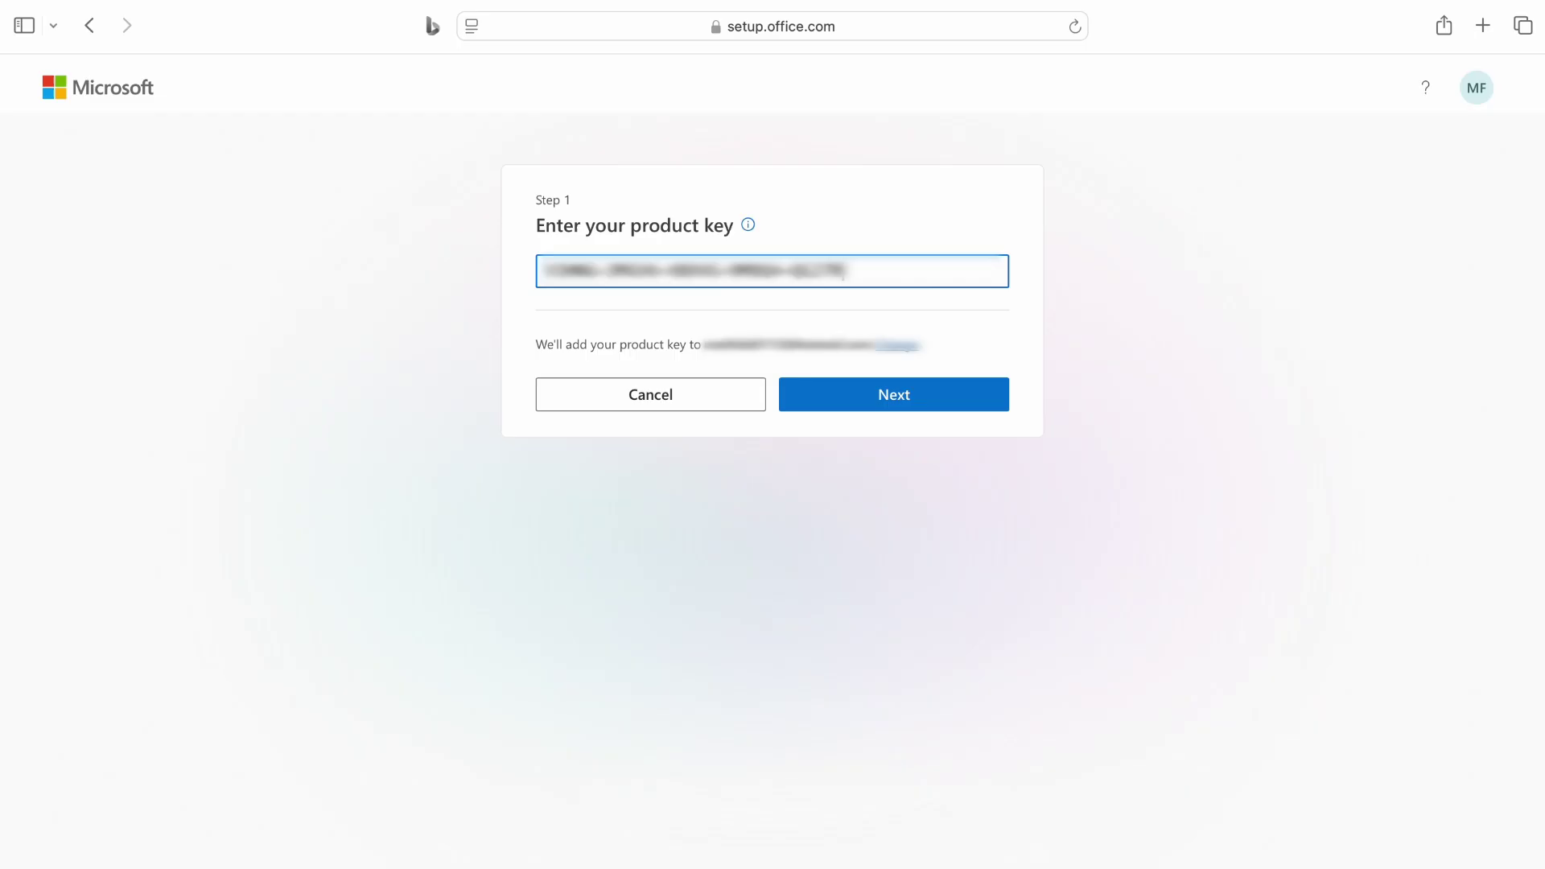
# - Submit the entered product key for verification
pyautogui.click(885, 404)
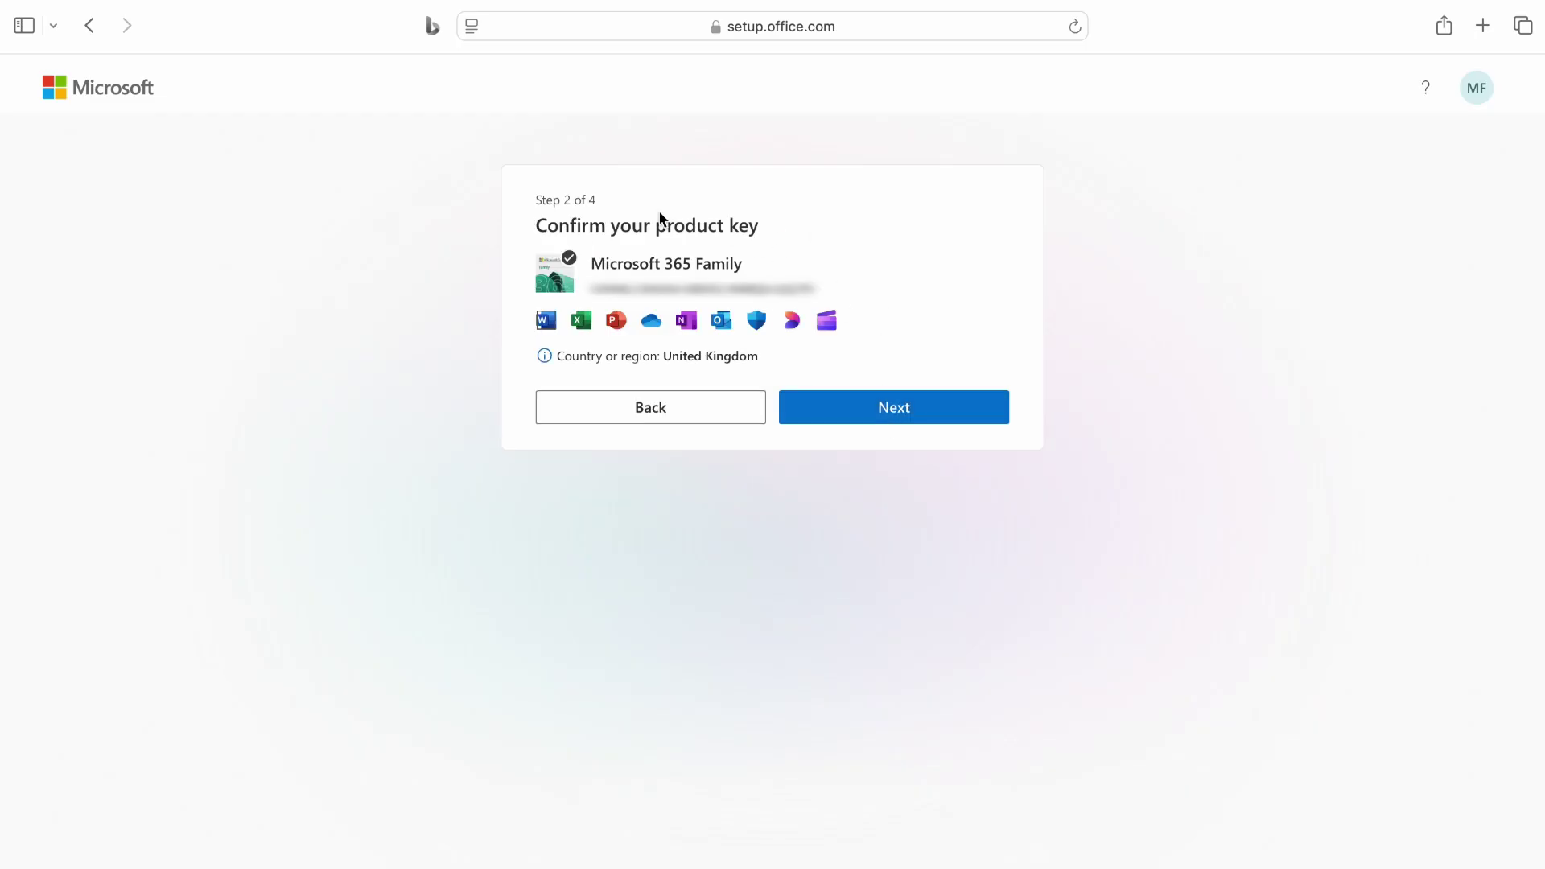
# - Accept the Microsoft 365 Family key, then choose 'No, thanks' for recurring billing
pyautogui.click(879, 413)
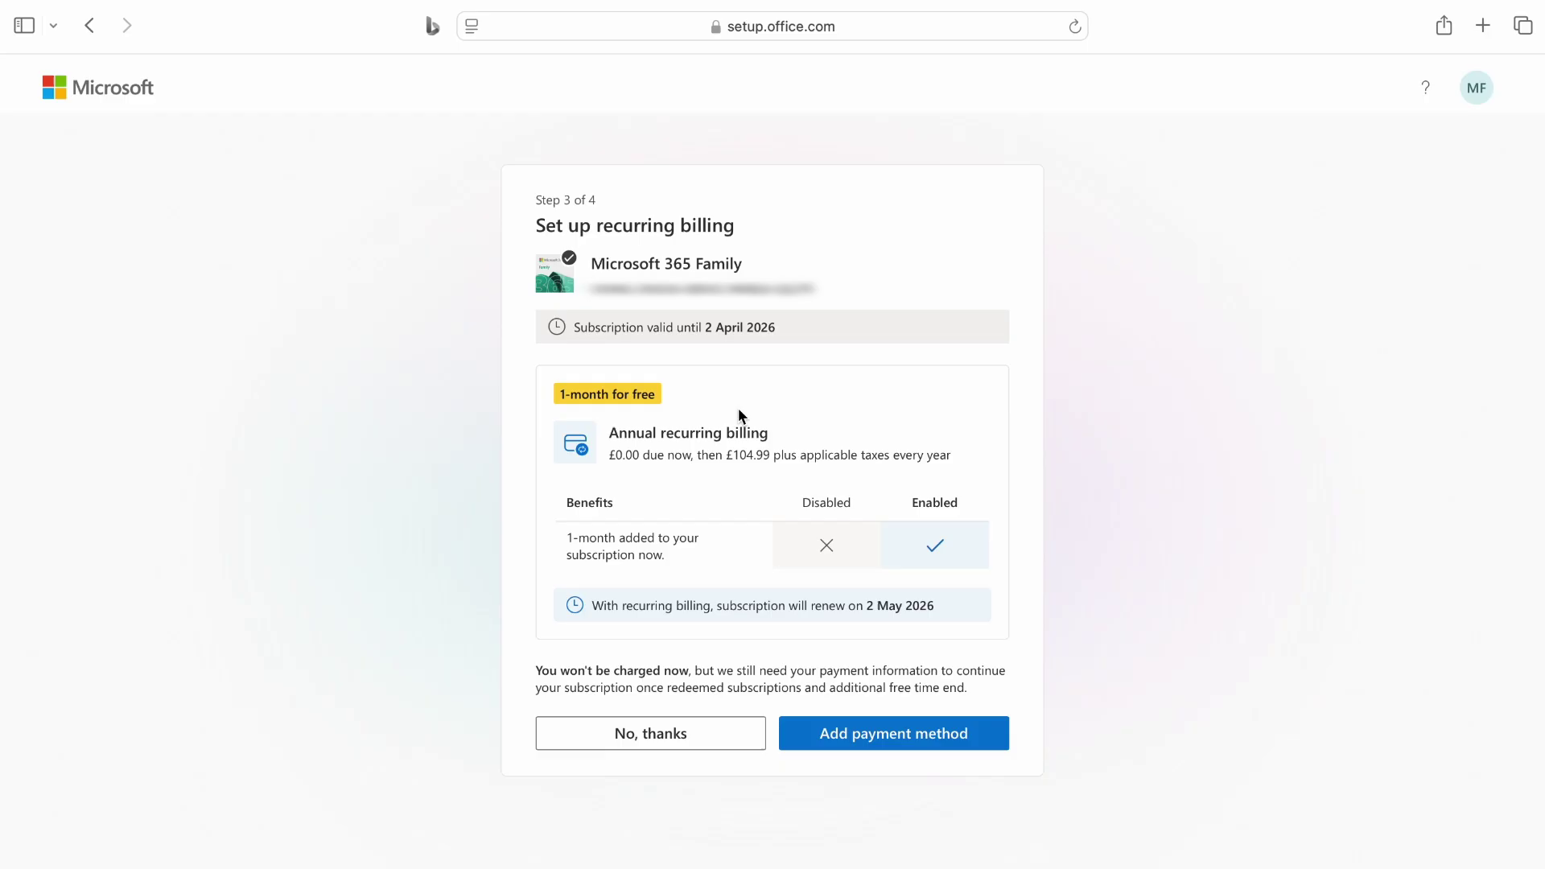
pyautogui.scroll(-1, 740, 415)
pyautogui.scroll(-2, 740, 416)
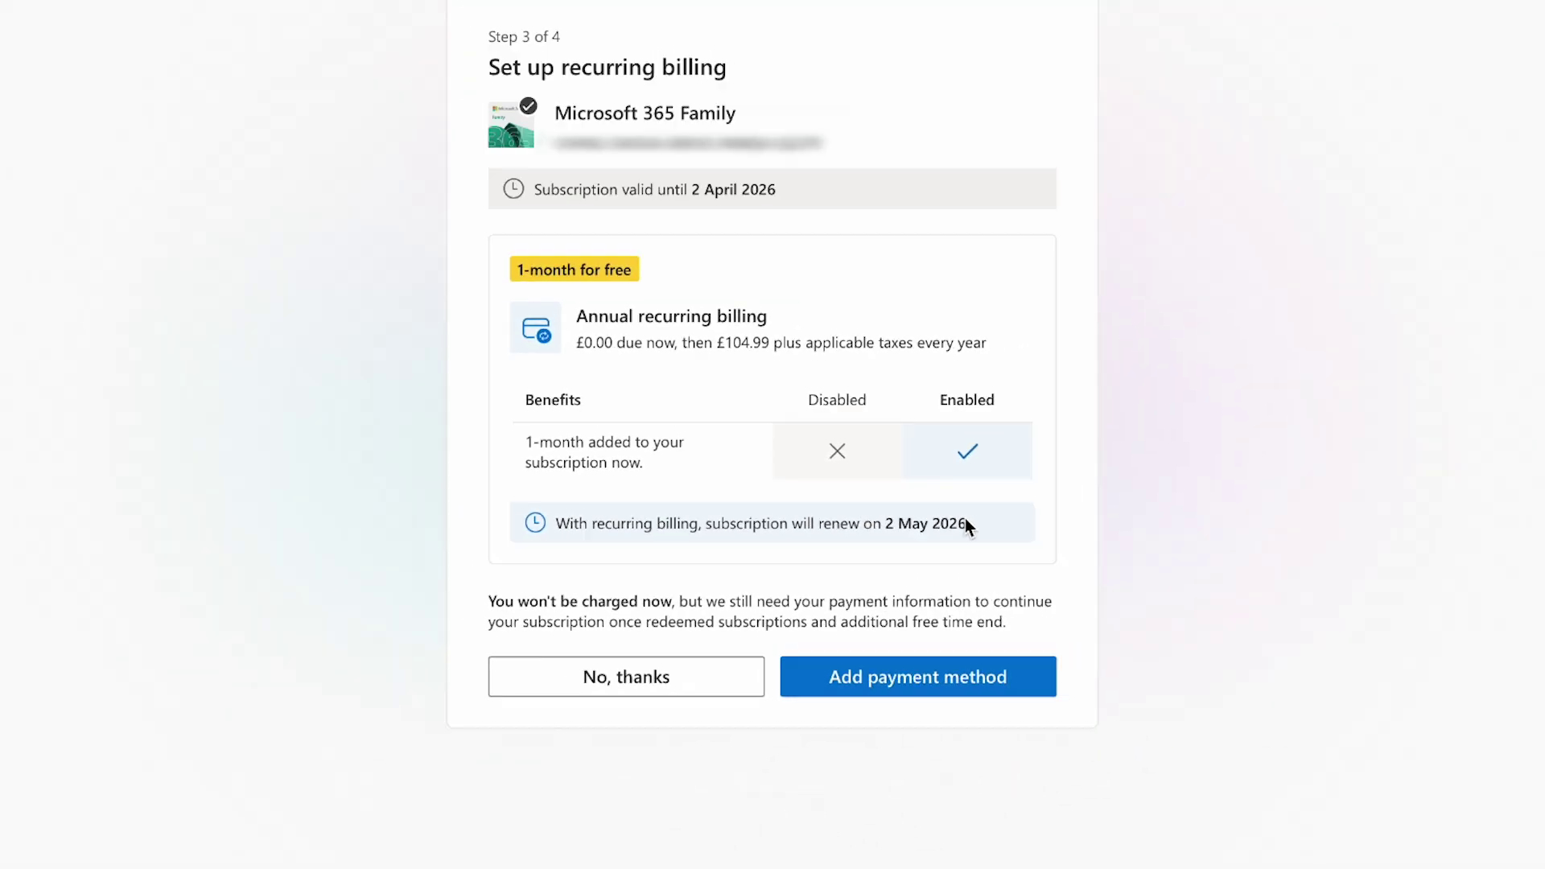
pyautogui.click(853, 686)
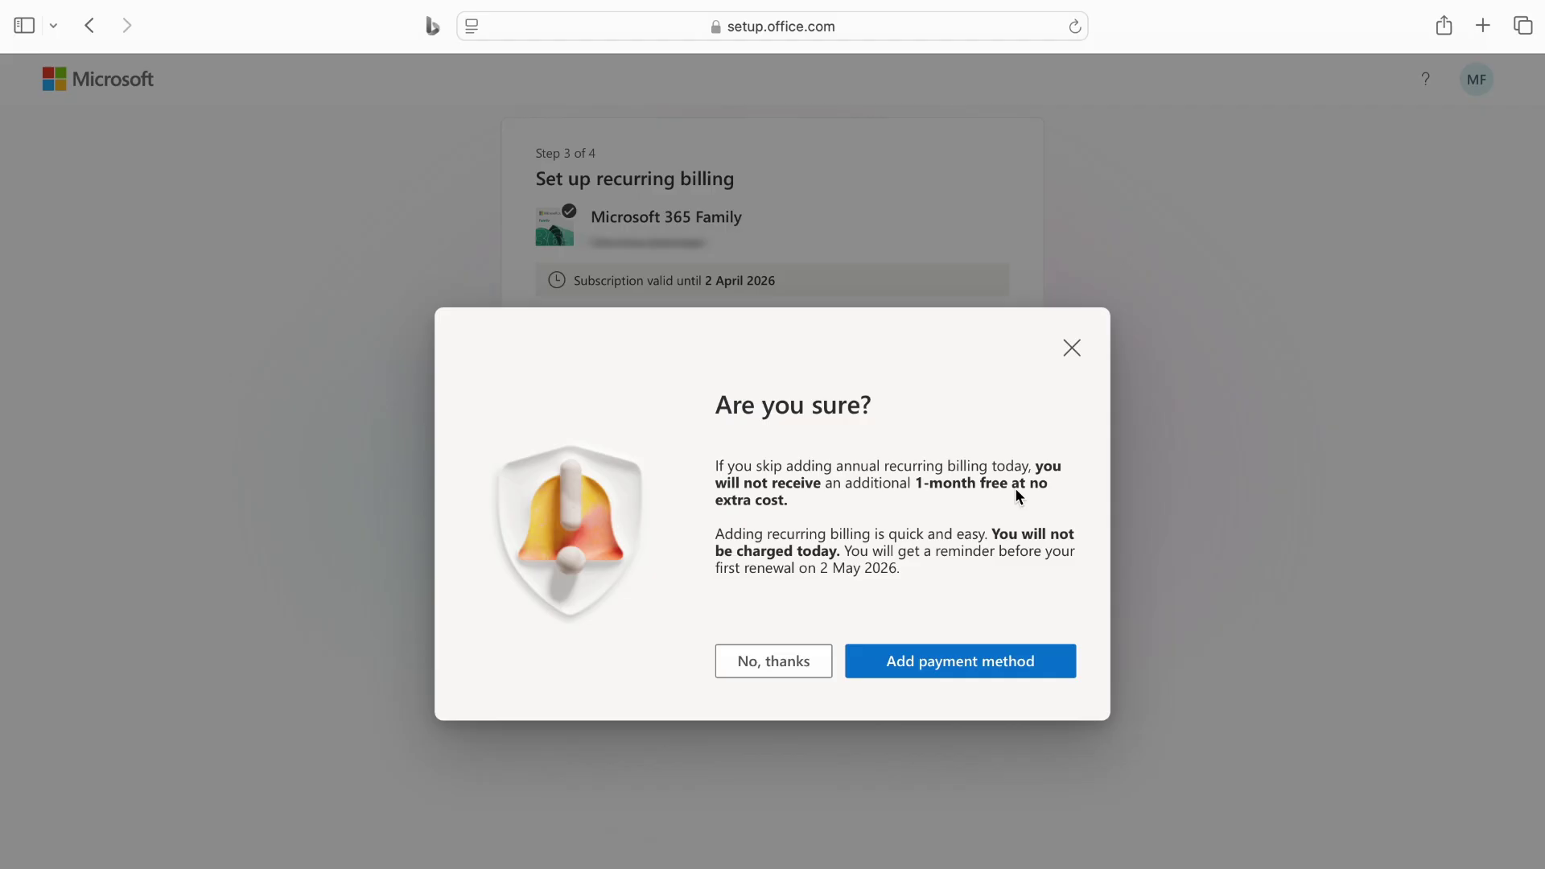
# - Confirm skipping recurring billing in the 'Are you sure?' dialog
pyautogui.click(800, 670)
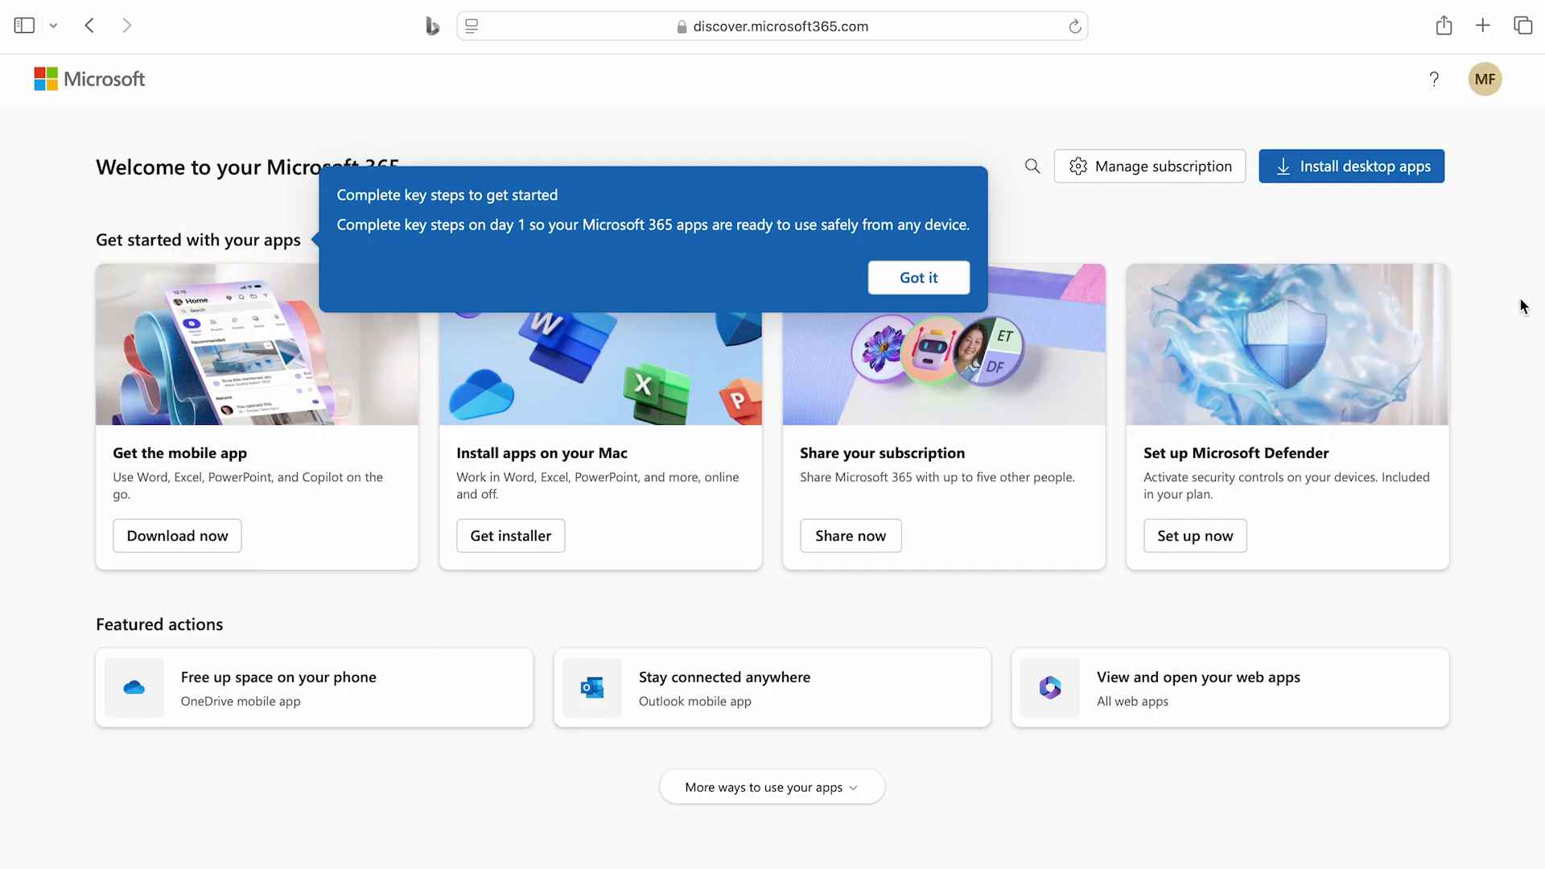
# - Dismiss the tip, download and allow the Mac installer, and check its download progress
pyautogui.click(932, 275)
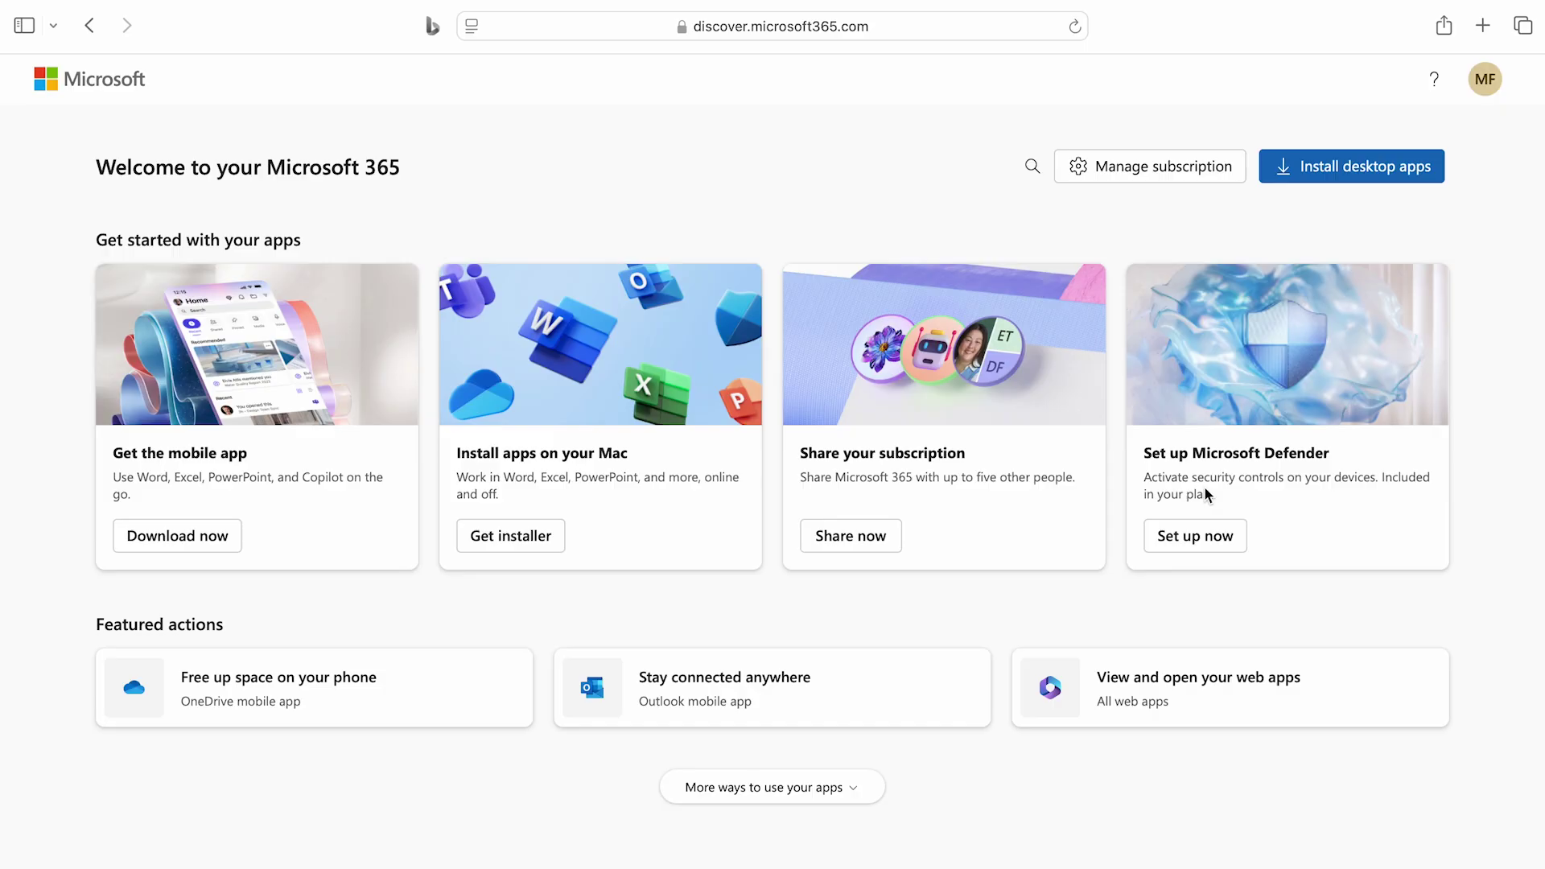
pyautogui.click(519, 540)
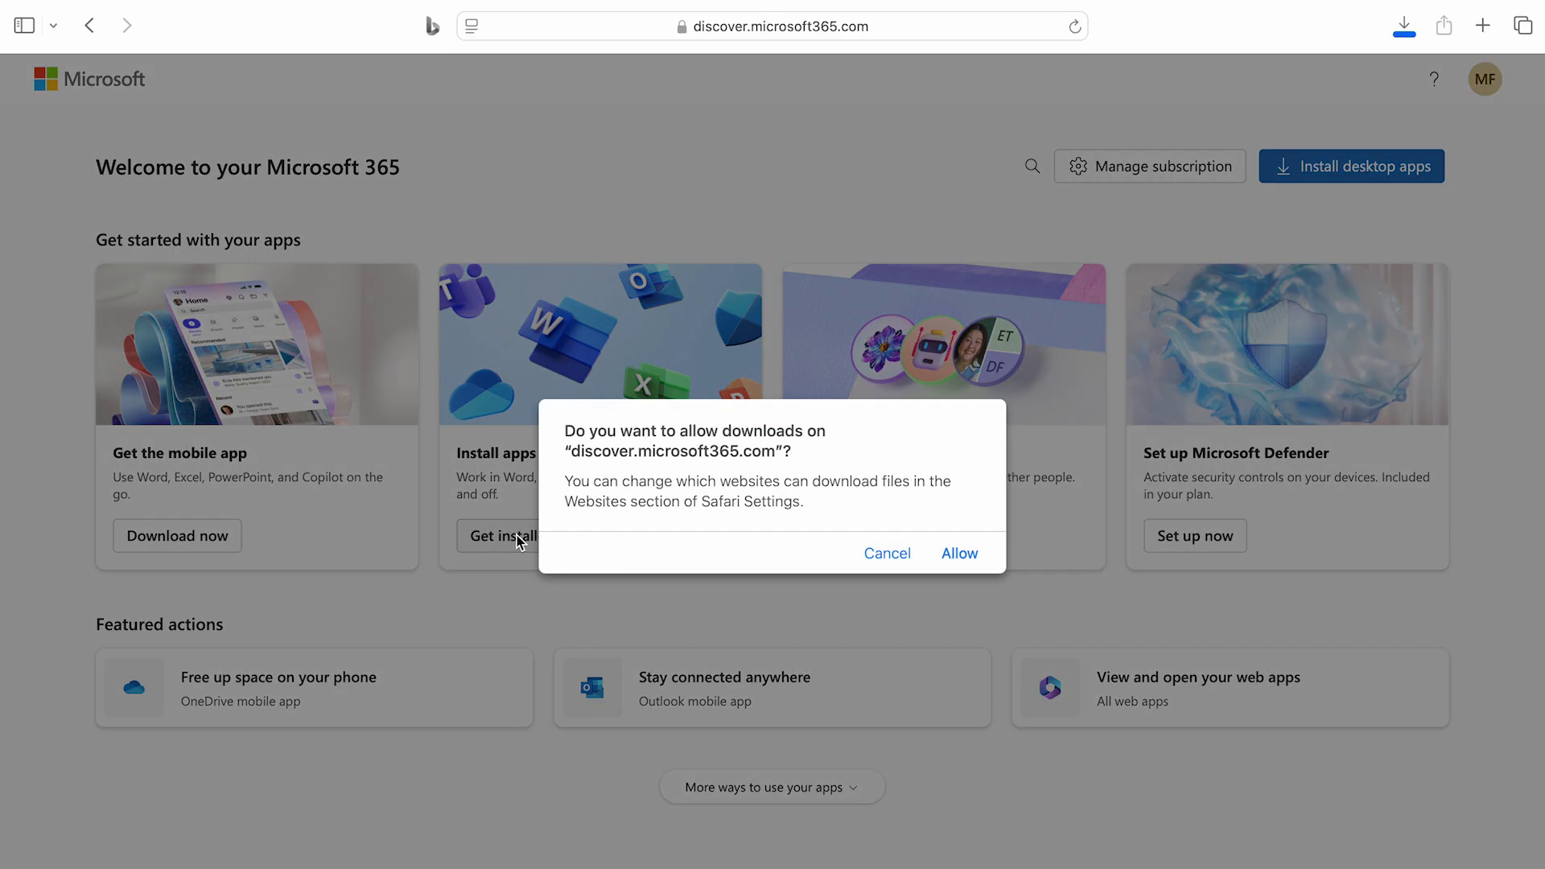
pyautogui.click(955, 559)
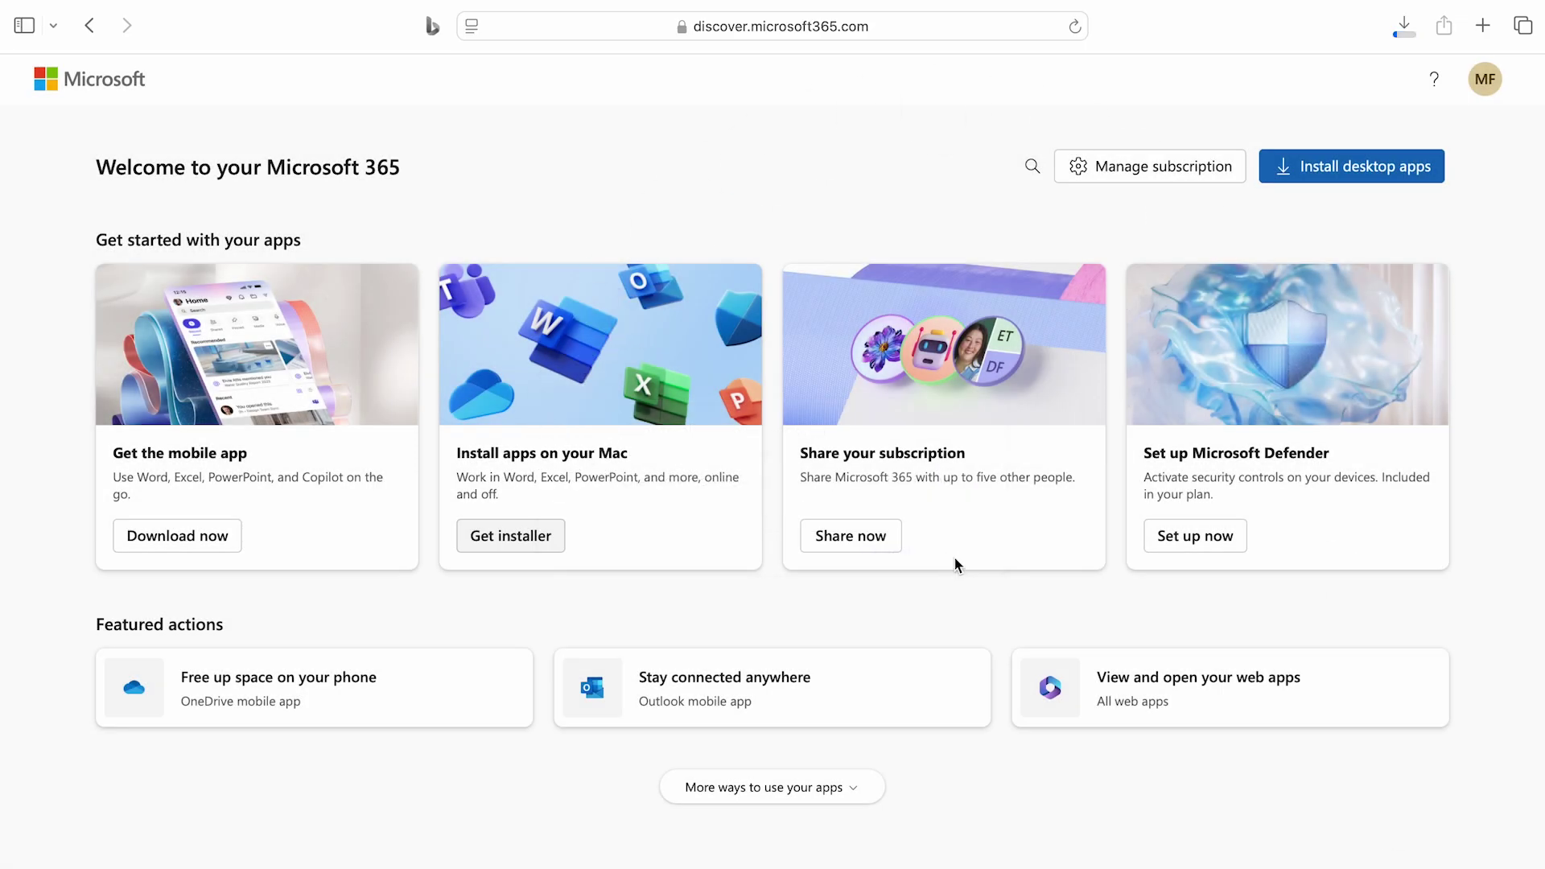
pyautogui.click(1407, 30)
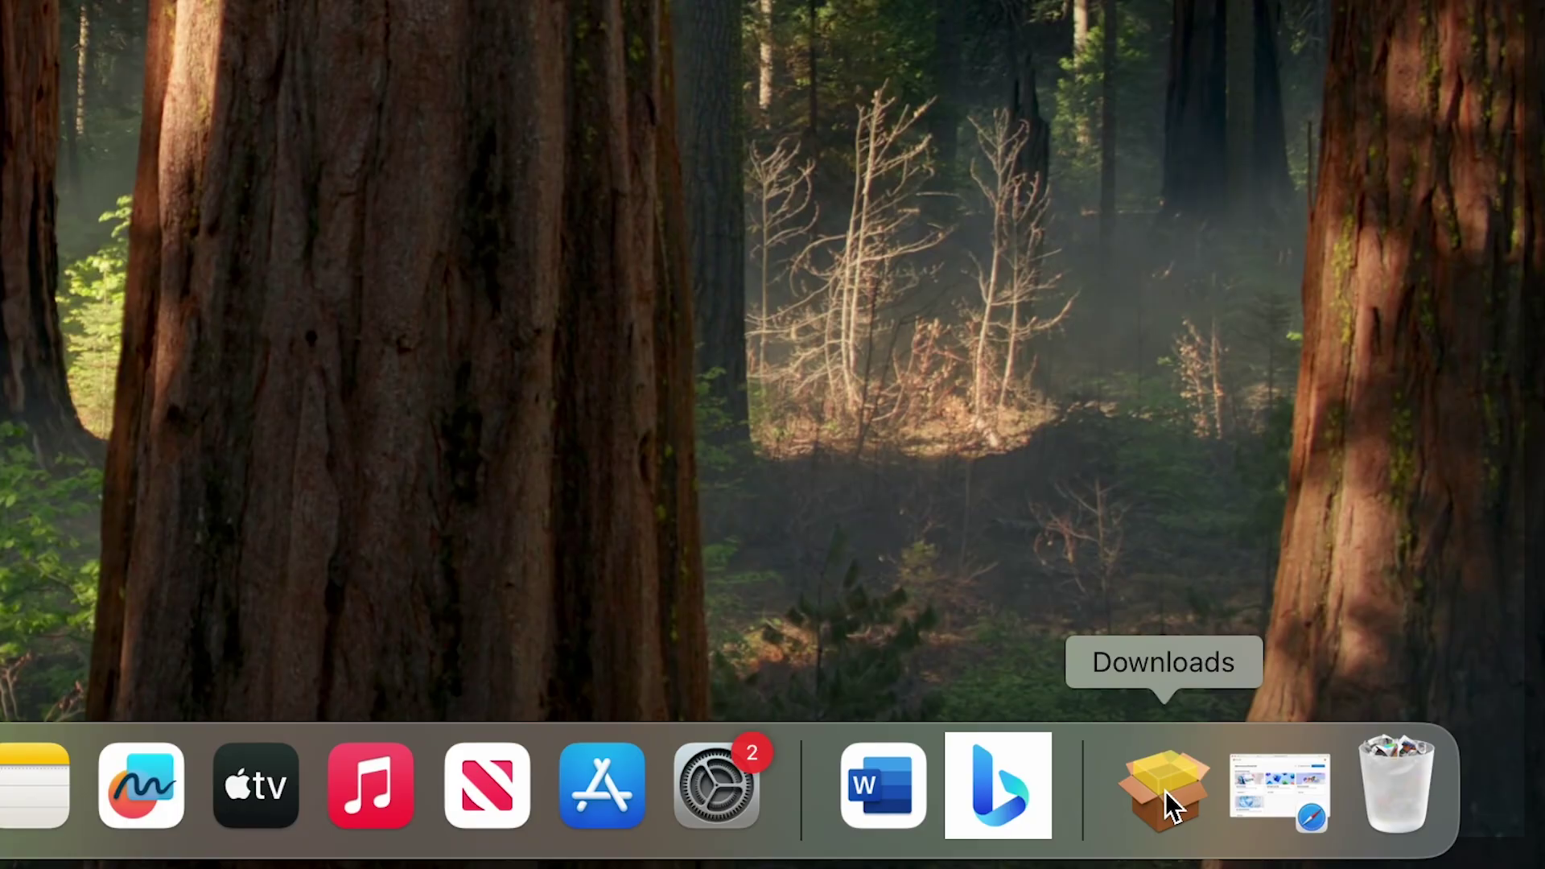
# - Run the Office installer package from Downloads, then close the installer and bin the package
pyautogui.click(1165, 791)
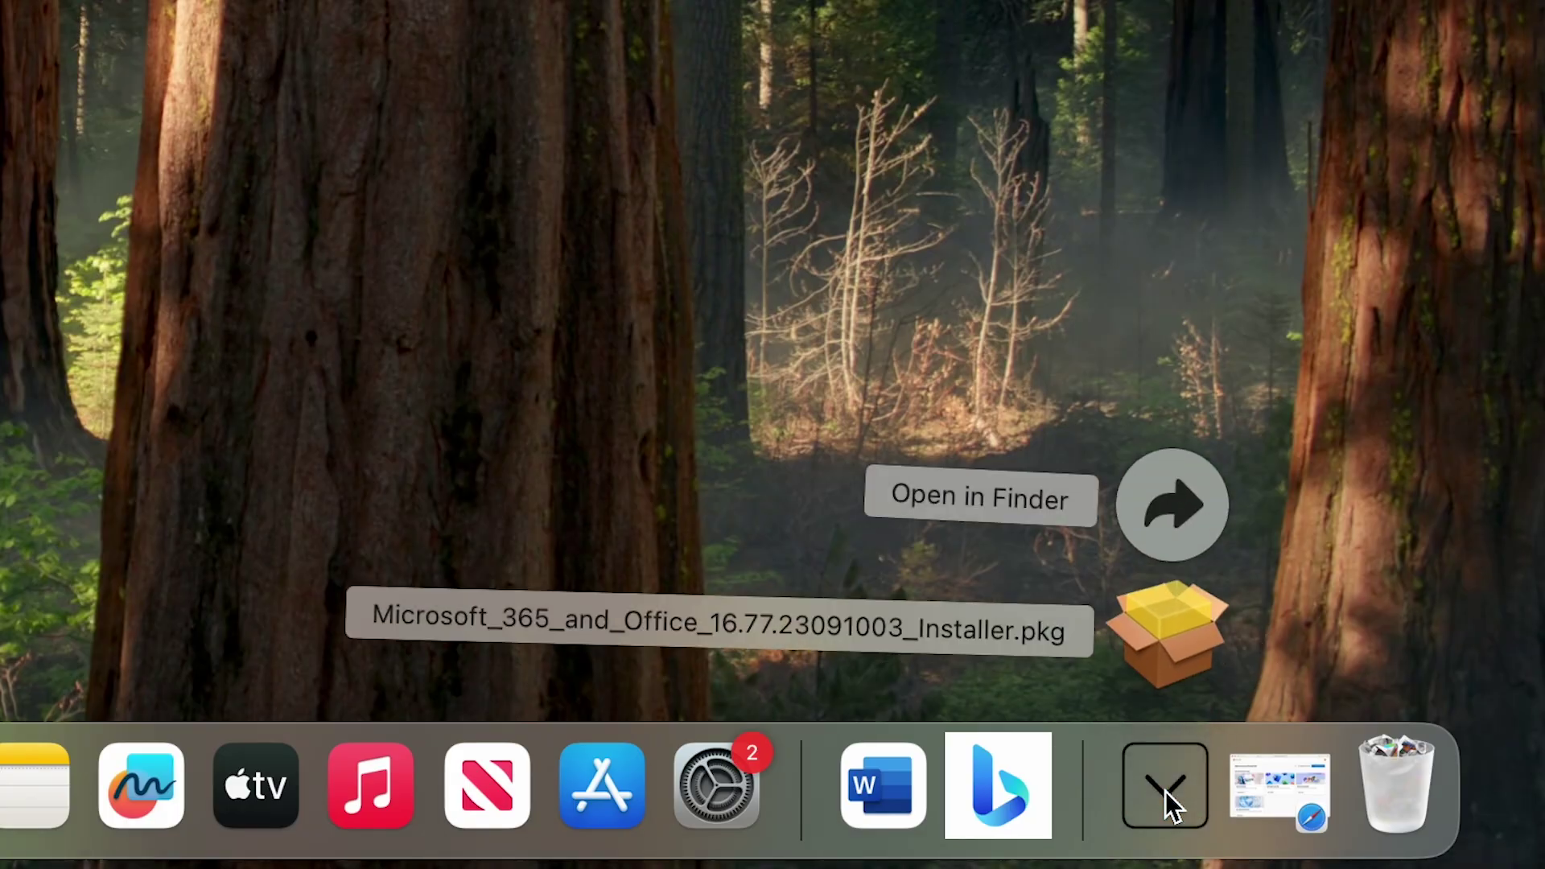
pyautogui.click(1190, 623)
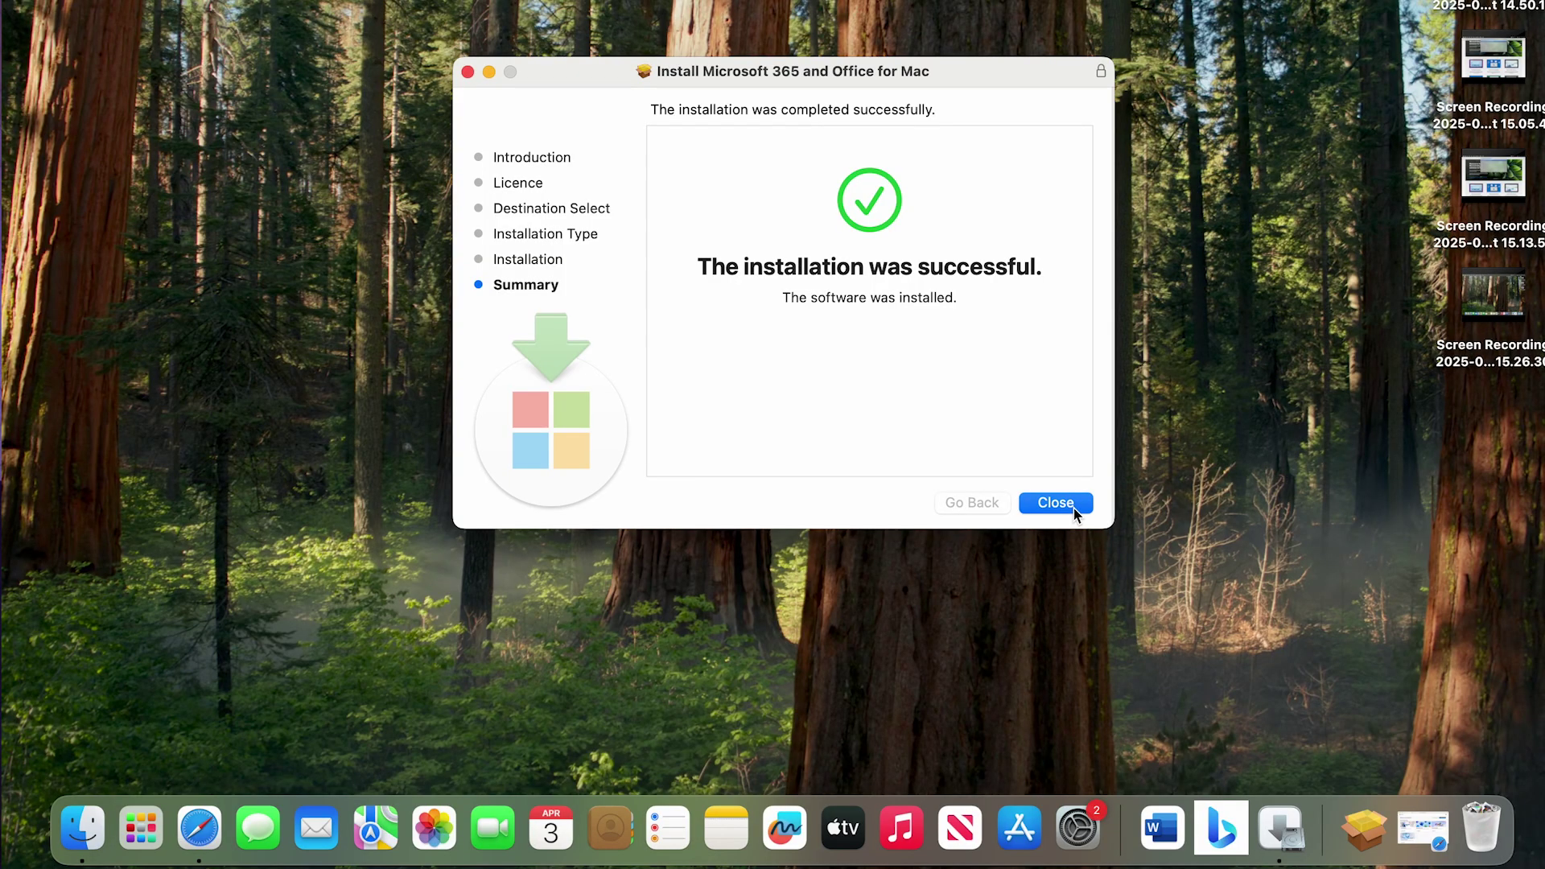
pyautogui.click(1076, 512)
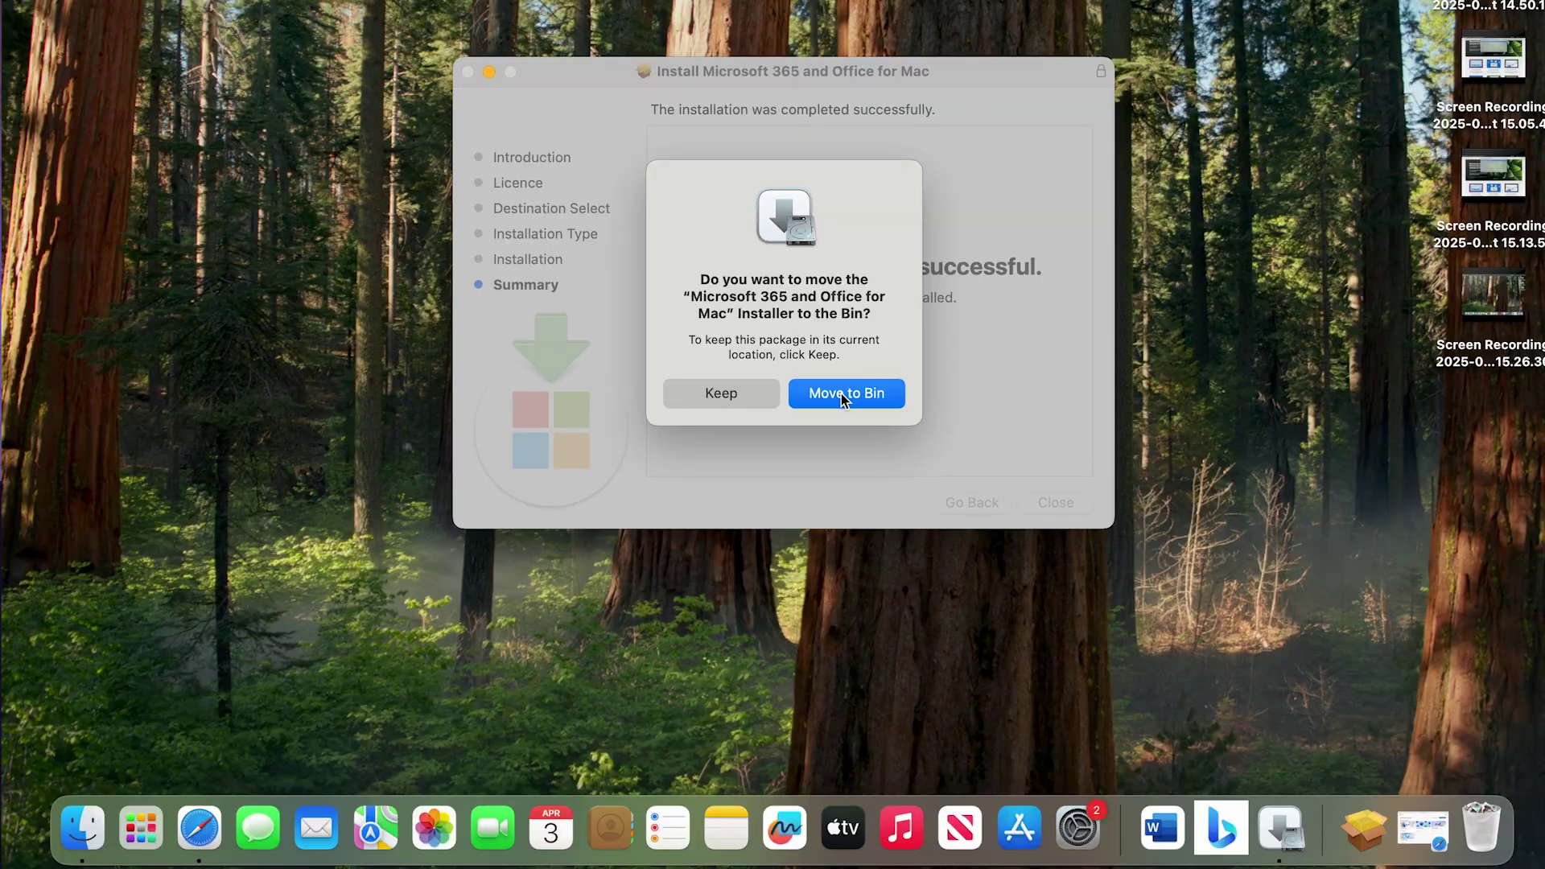
pyautogui.click(842, 394)
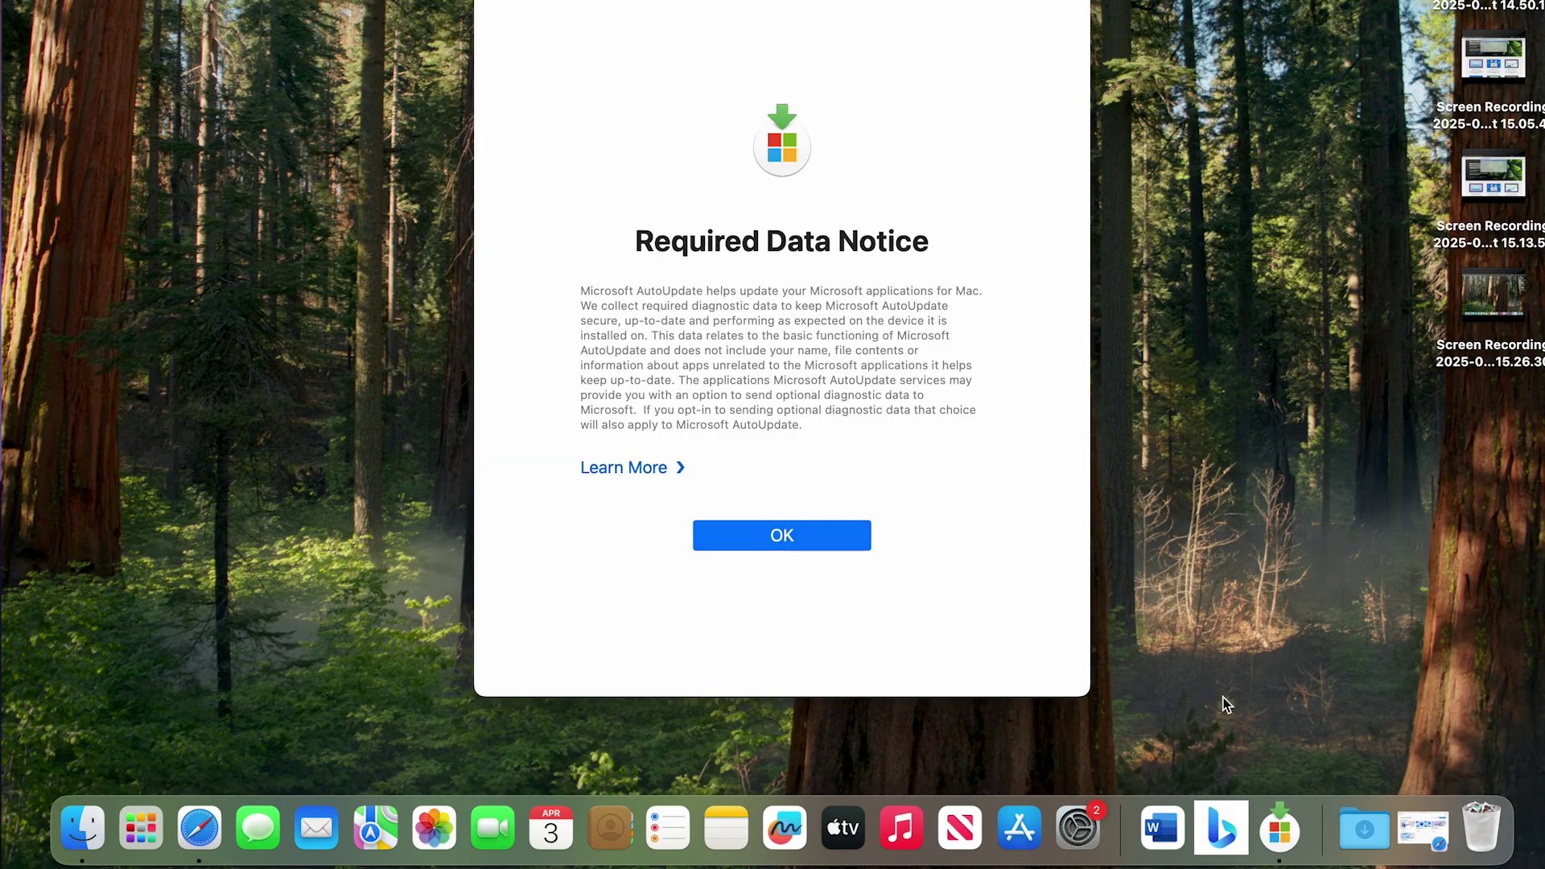
# - Acknowledge Microsoft AutoUpdate's Required Data Notice with OK
pyautogui.click(795, 532)
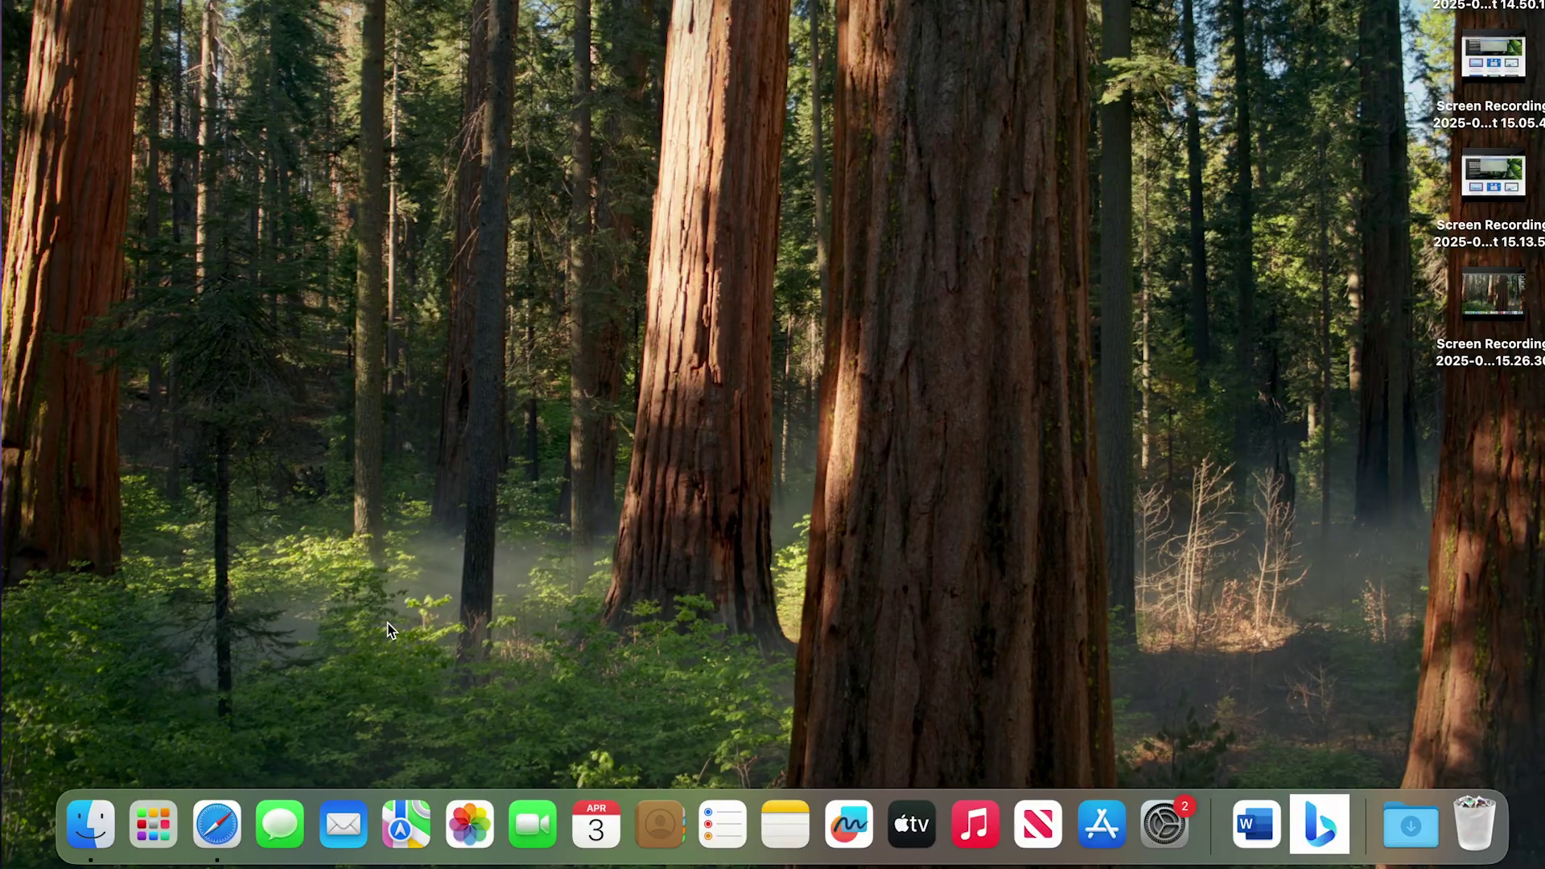
# - Launch Word from Launchpad, activate it, and sign in with the subscription account email
pyautogui.click(154, 824)
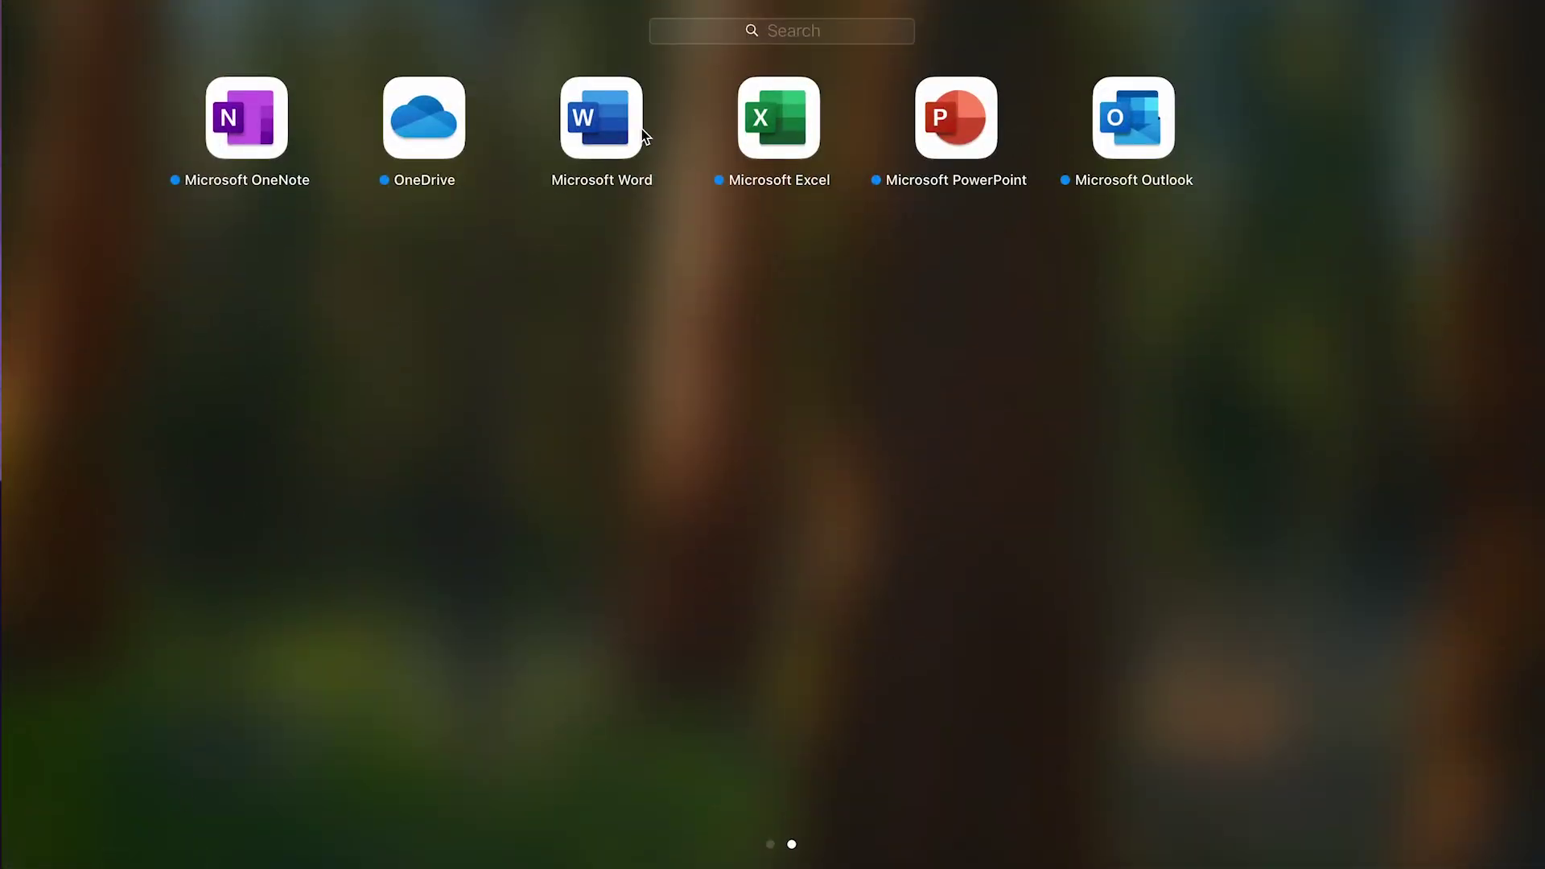
pyautogui.click(607, 136)
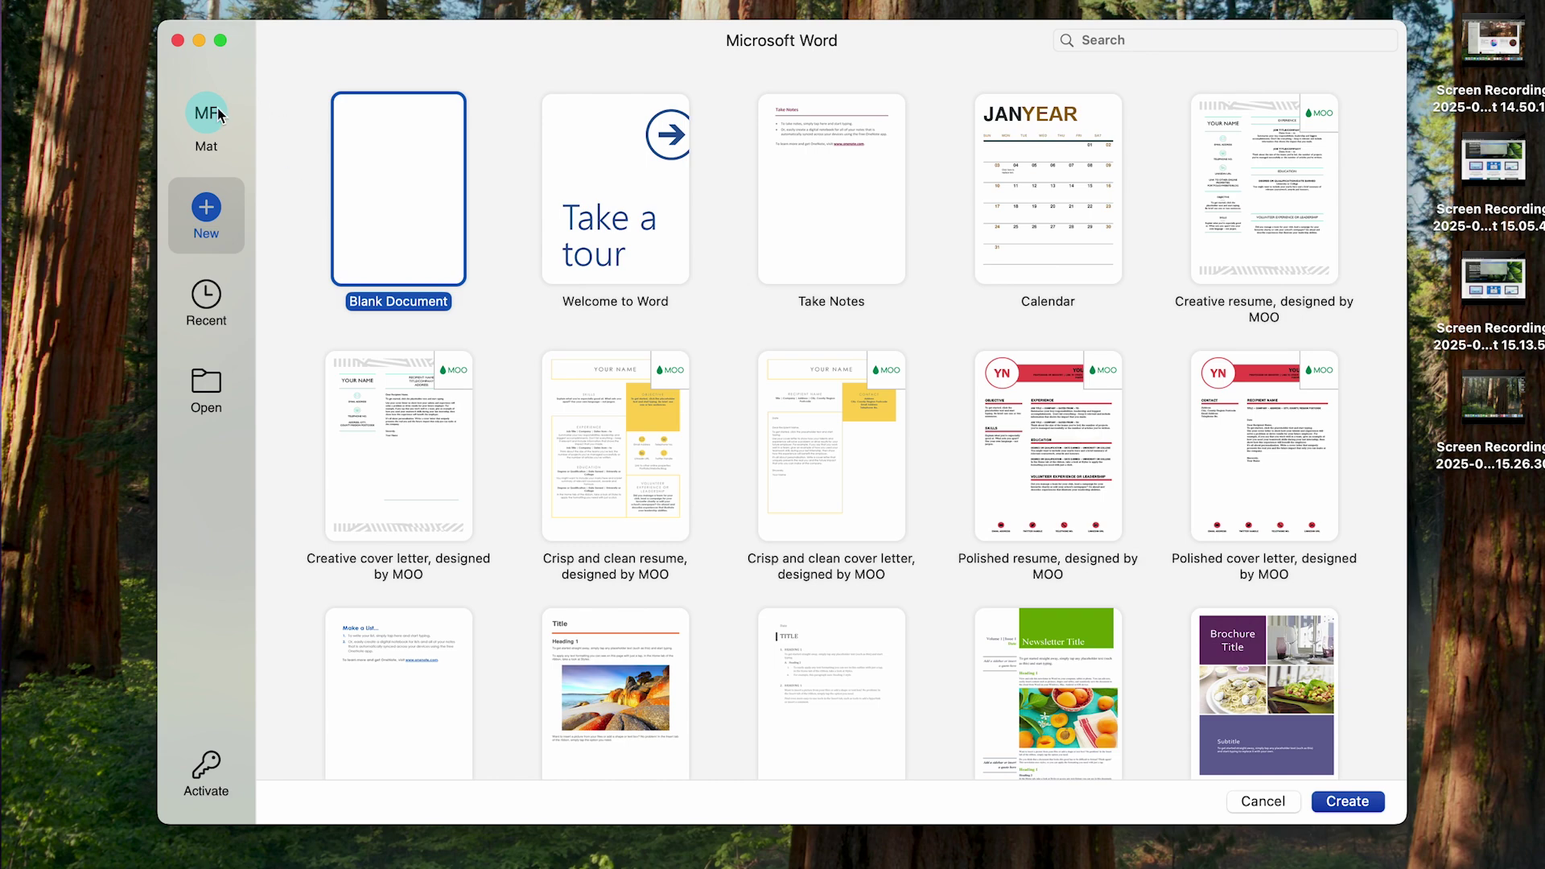
pyautogui.click(209, 793)
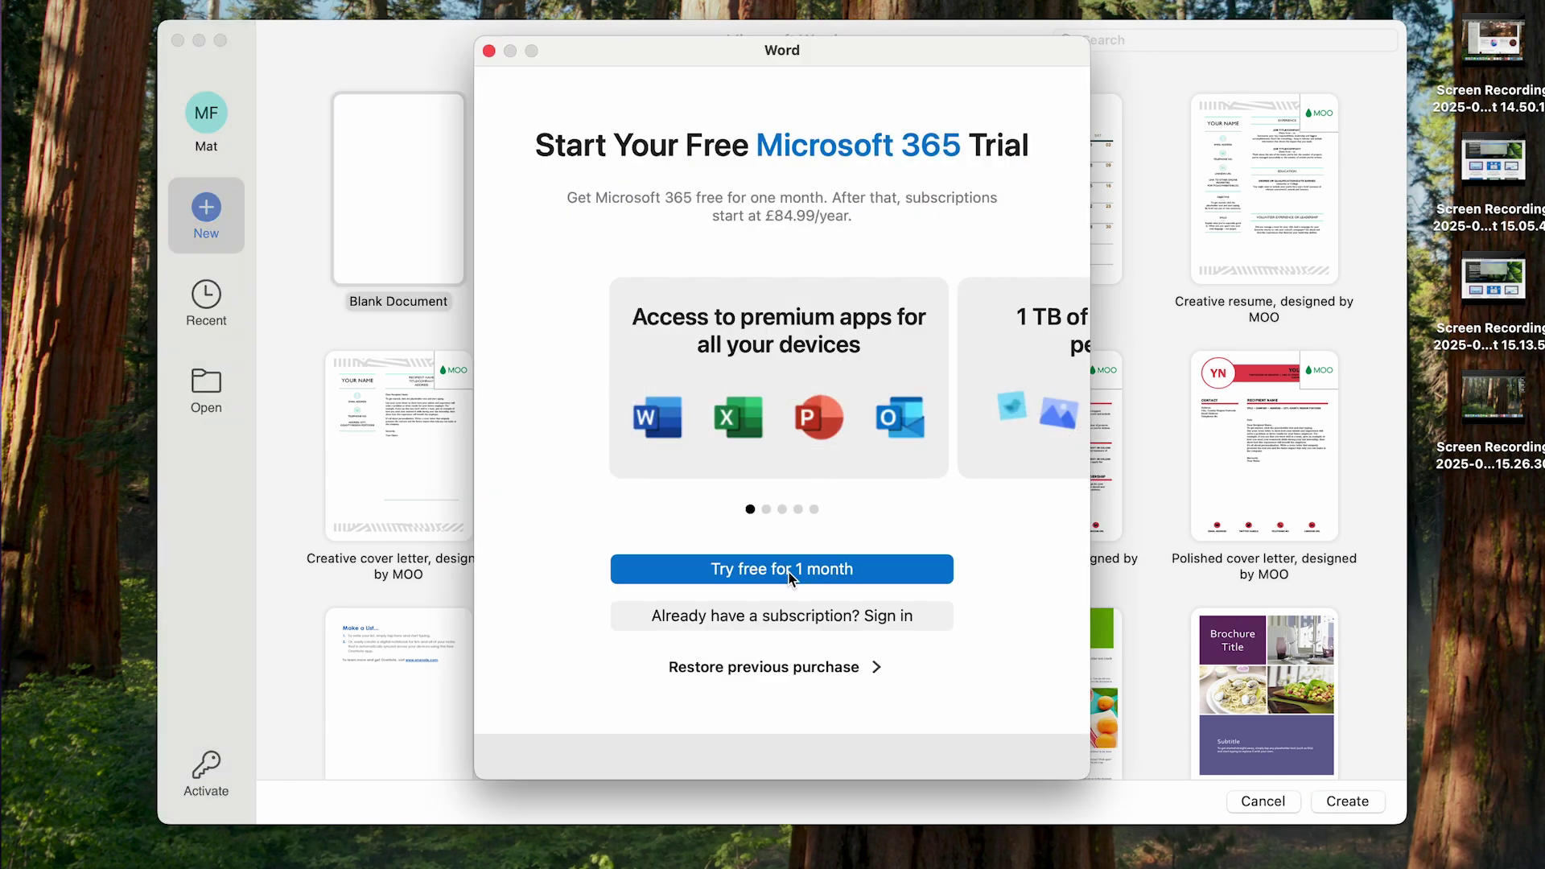
pyautogui.click(776, 616)
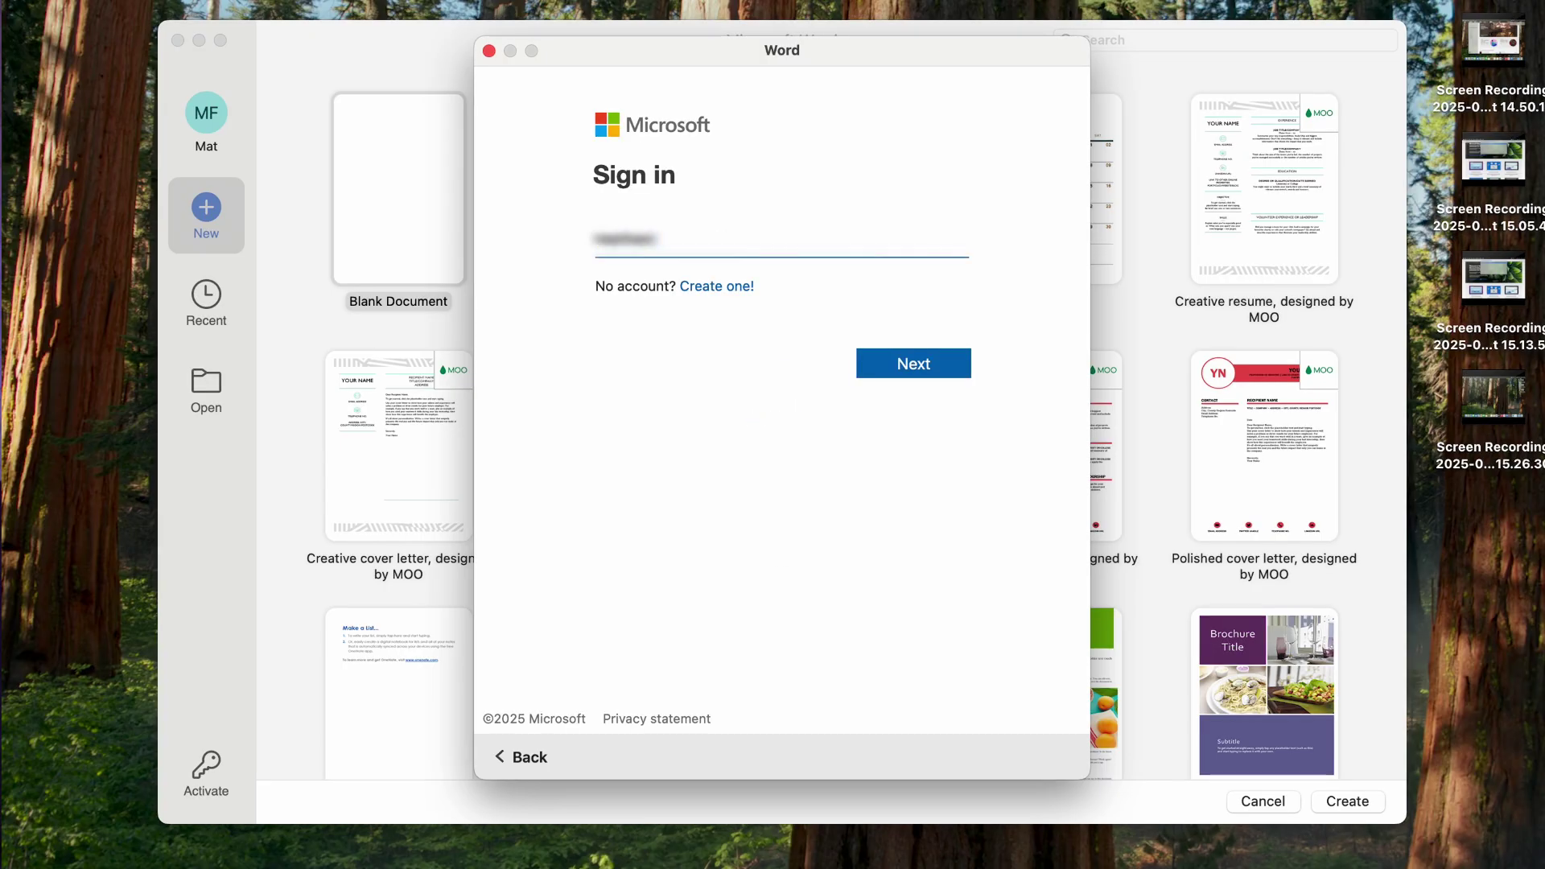
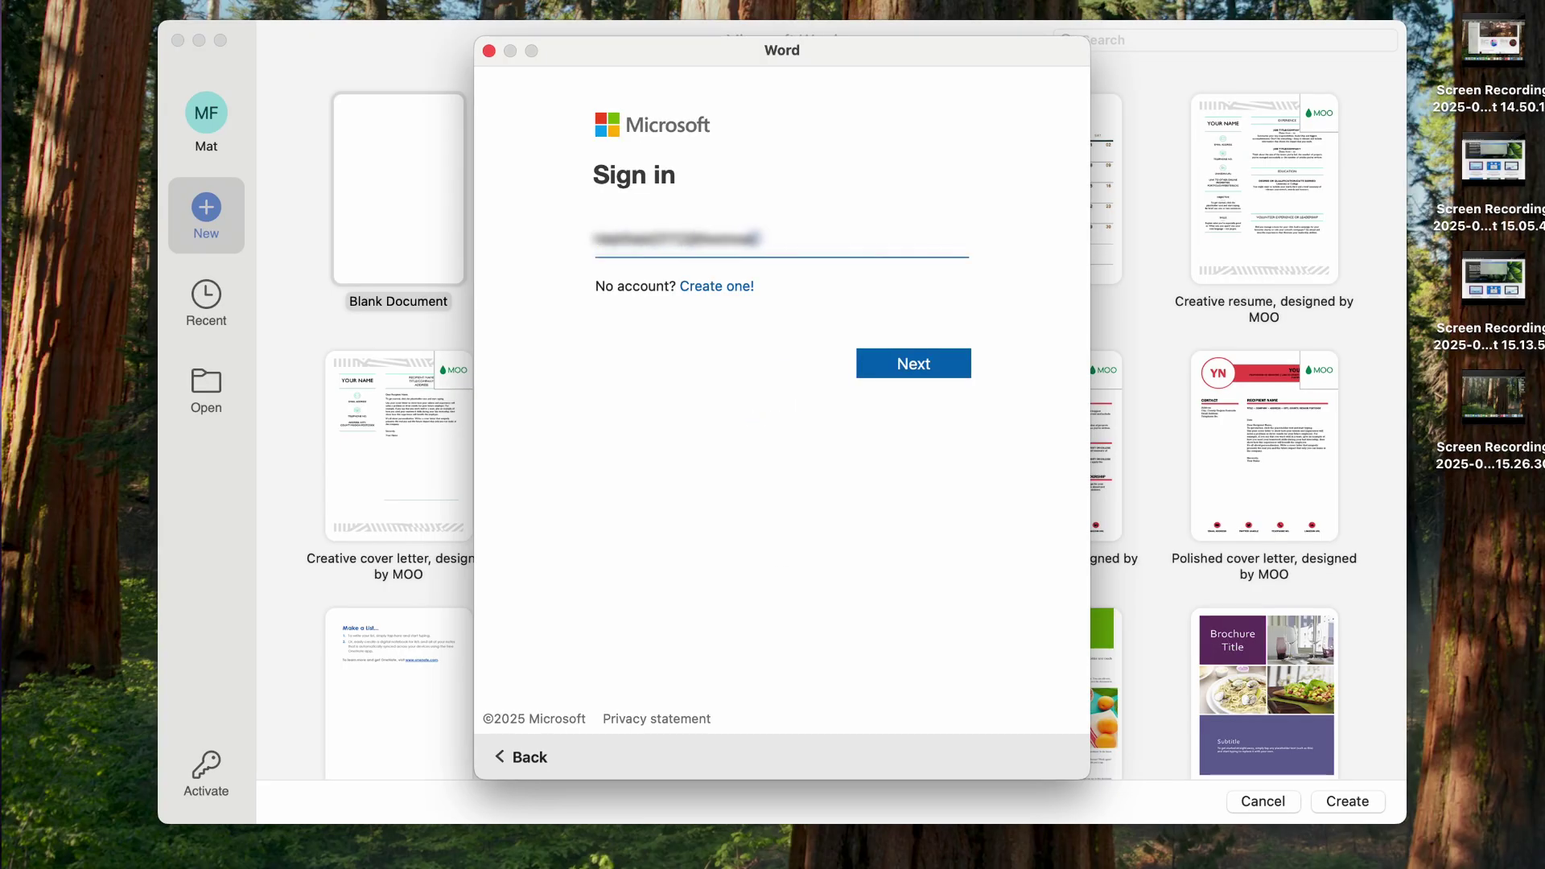
pyautogui.click(933, 367)
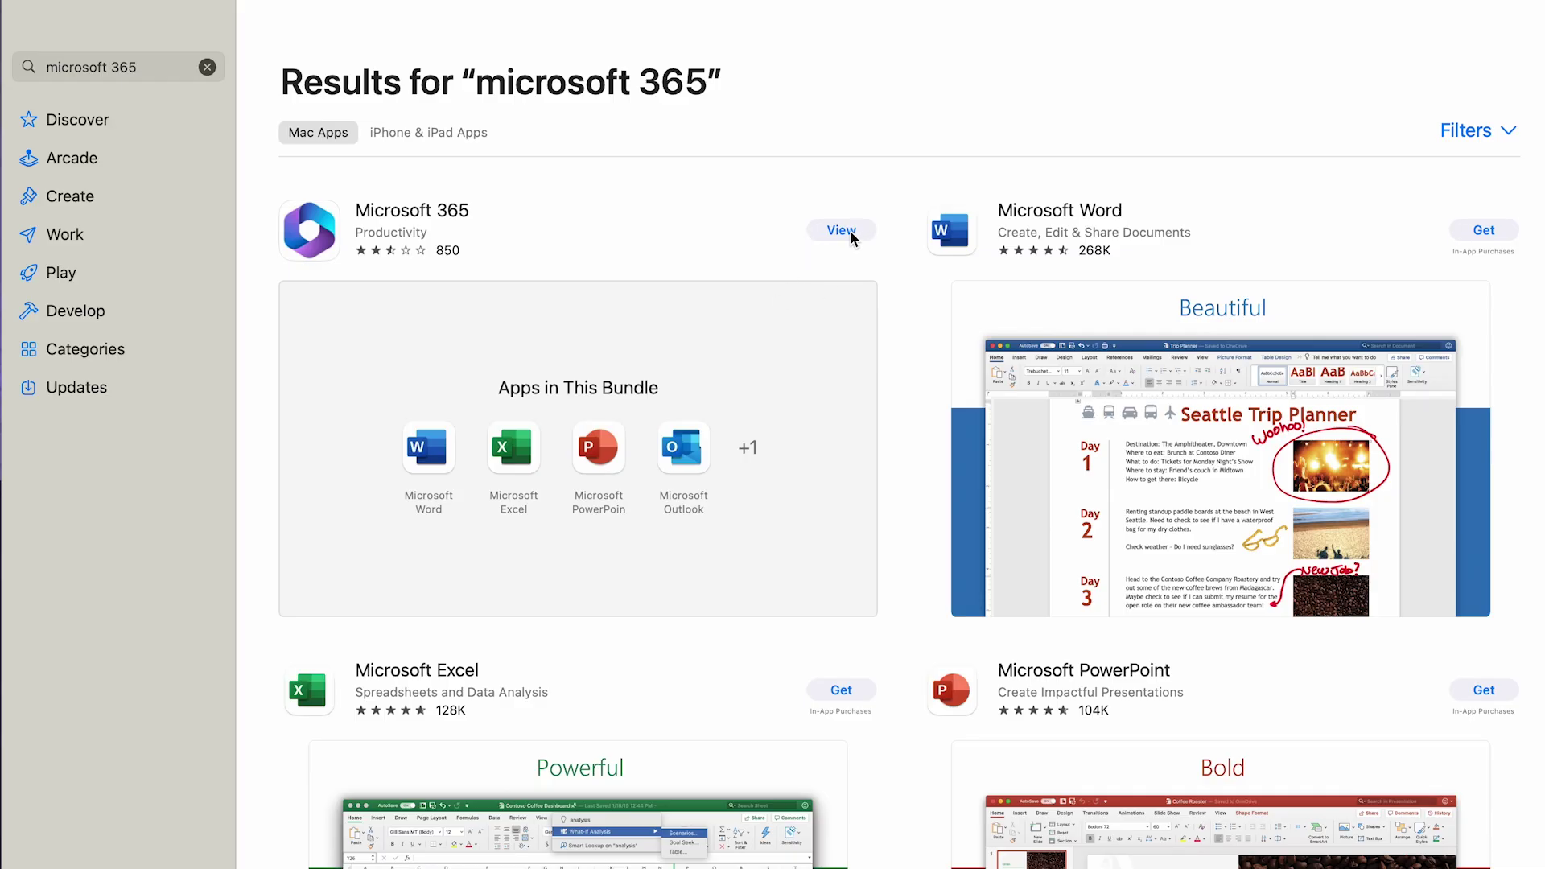
# - Open the Microsoft 365 bundle's details page from the App Store search results
pyautogui.click(840, 230)
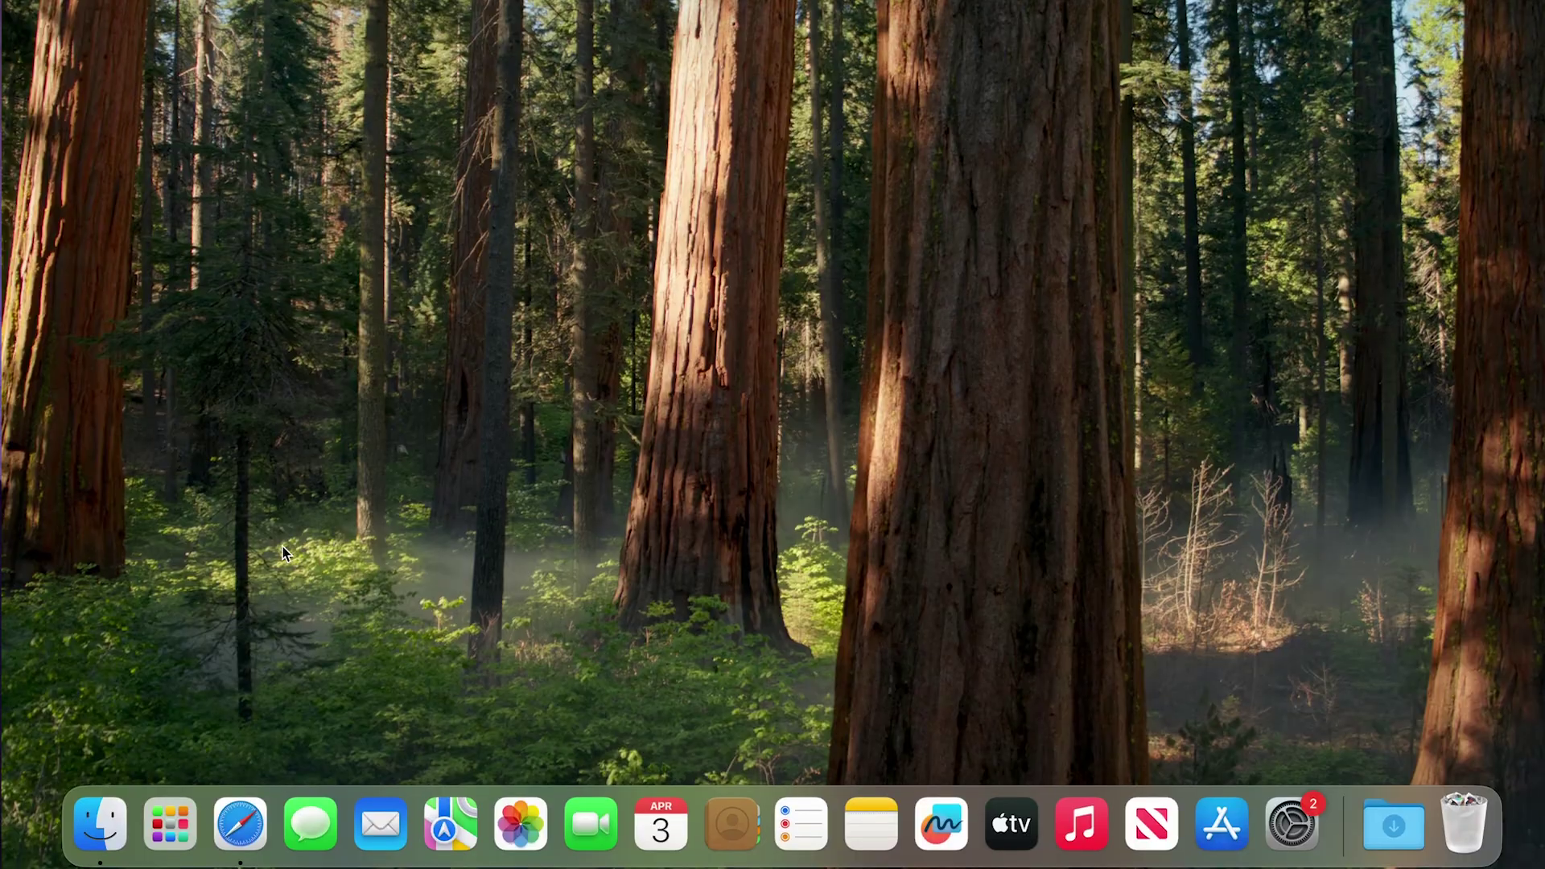
# - Launch Microsoft Word from Launchpad to reach the free trial offer
pyautogui.click(168, 821)
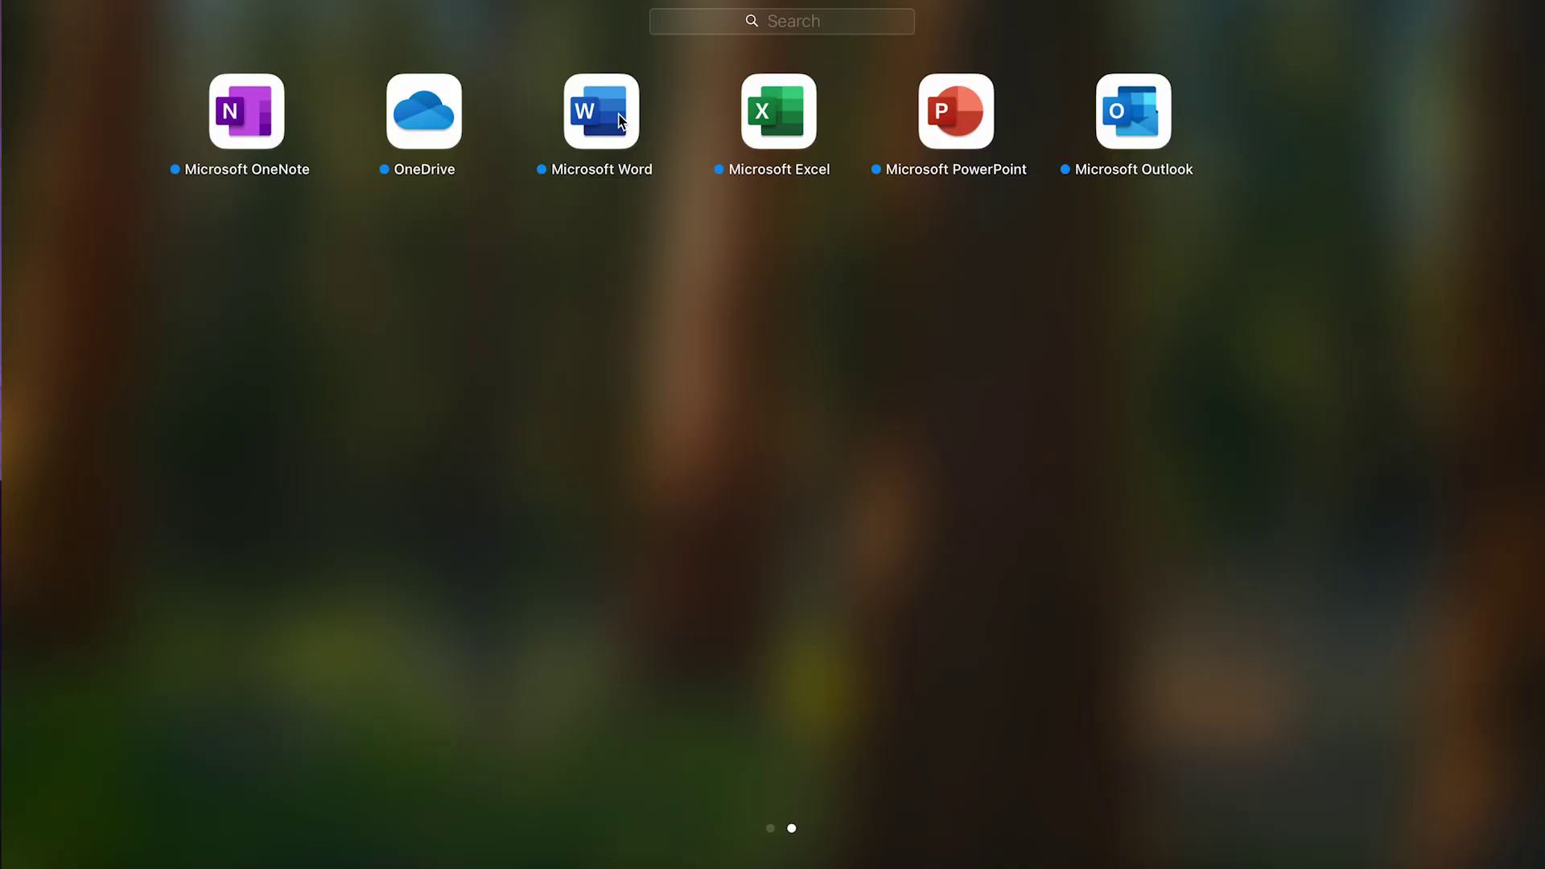
pyautogui.click(601, 112)
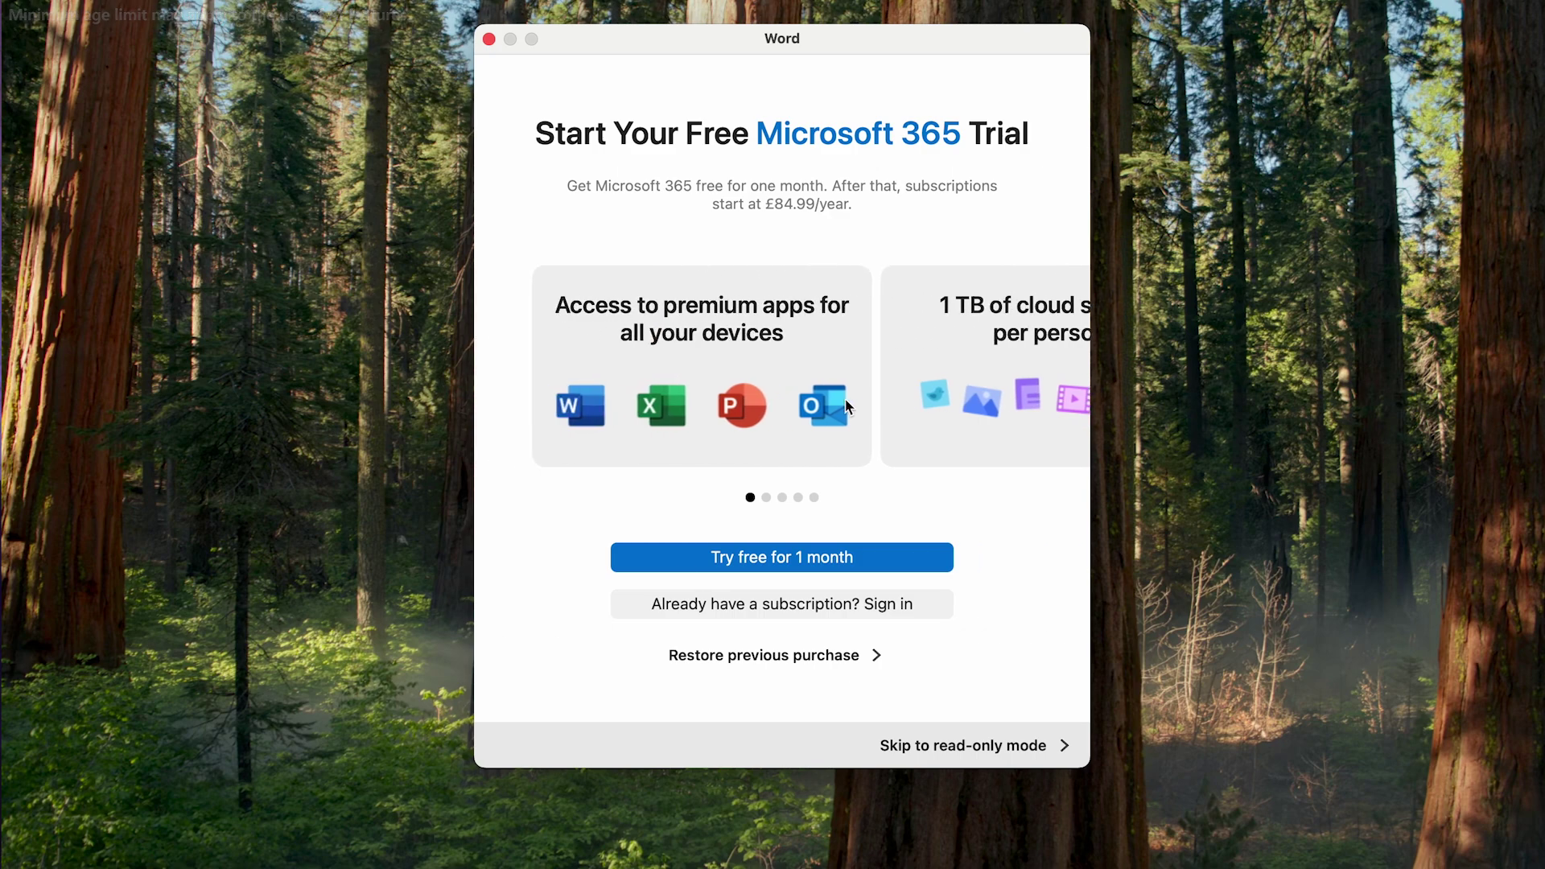
# - Start the one-month free trial and pick Microsoft 365 Personal (£84.99 a year)
pyautogui.click(791, 567)
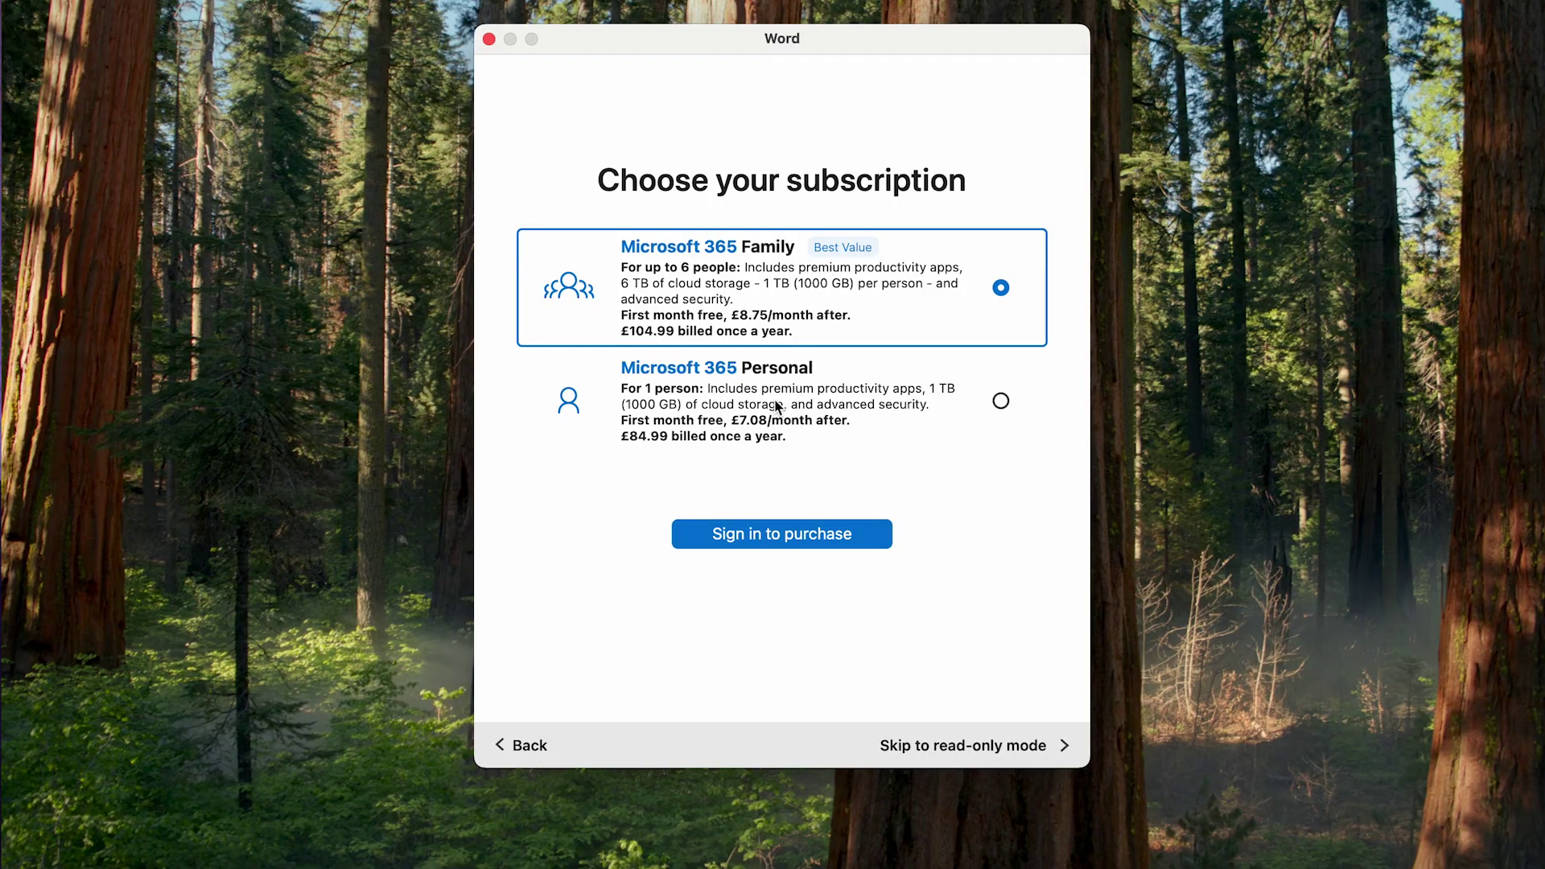
pyautogui.click(775, 406)
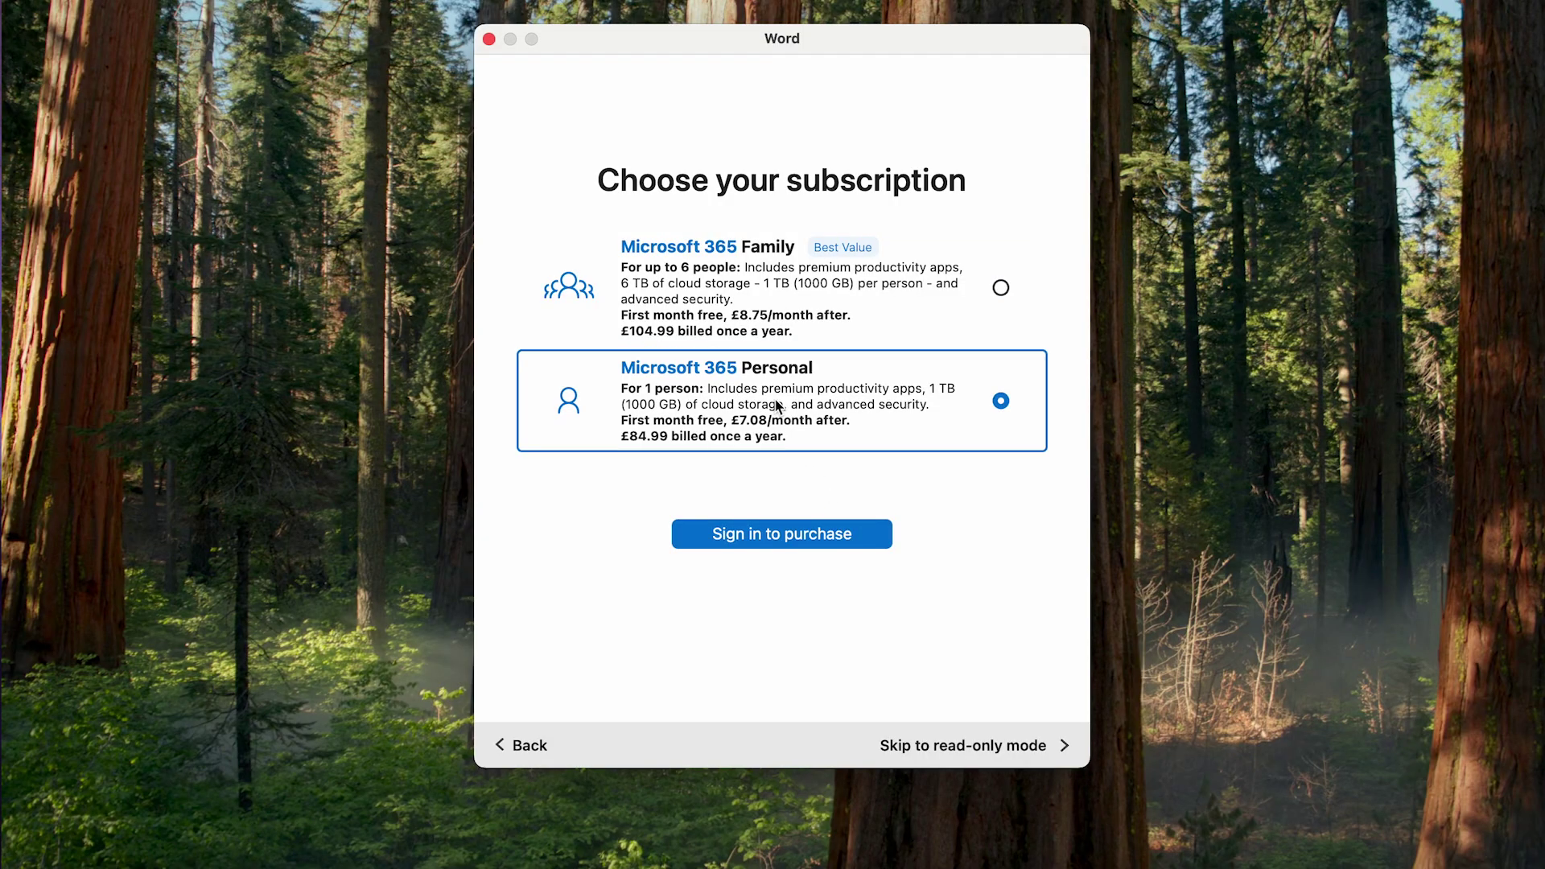
# - Begin signing in to purchase the Microsoft 365 Personal plan
pyautogui.click(806, 542)
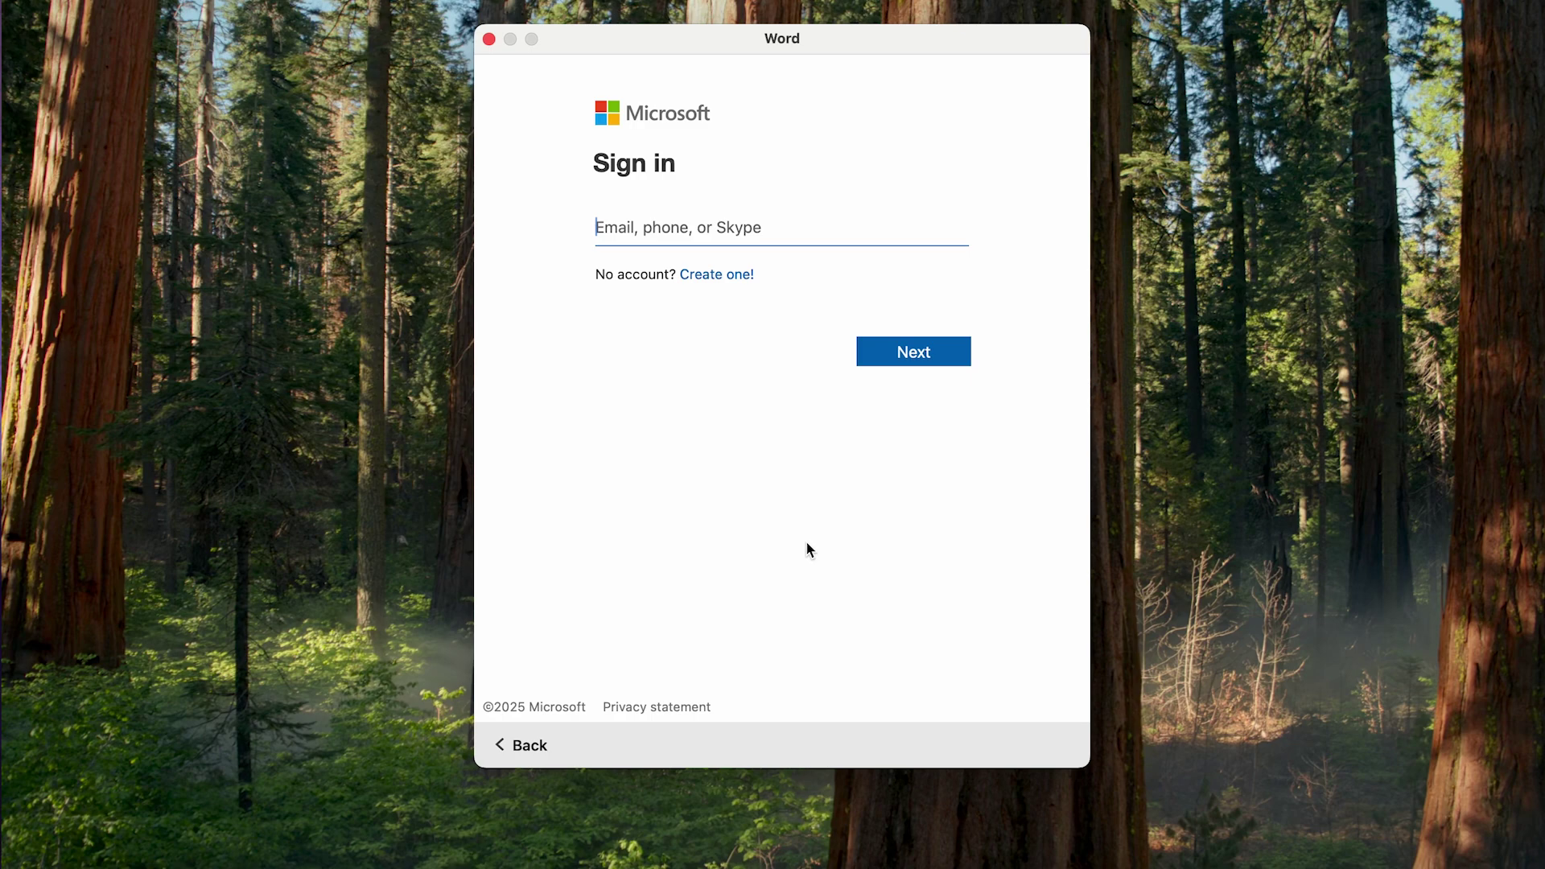
pyautogui.write('ed')
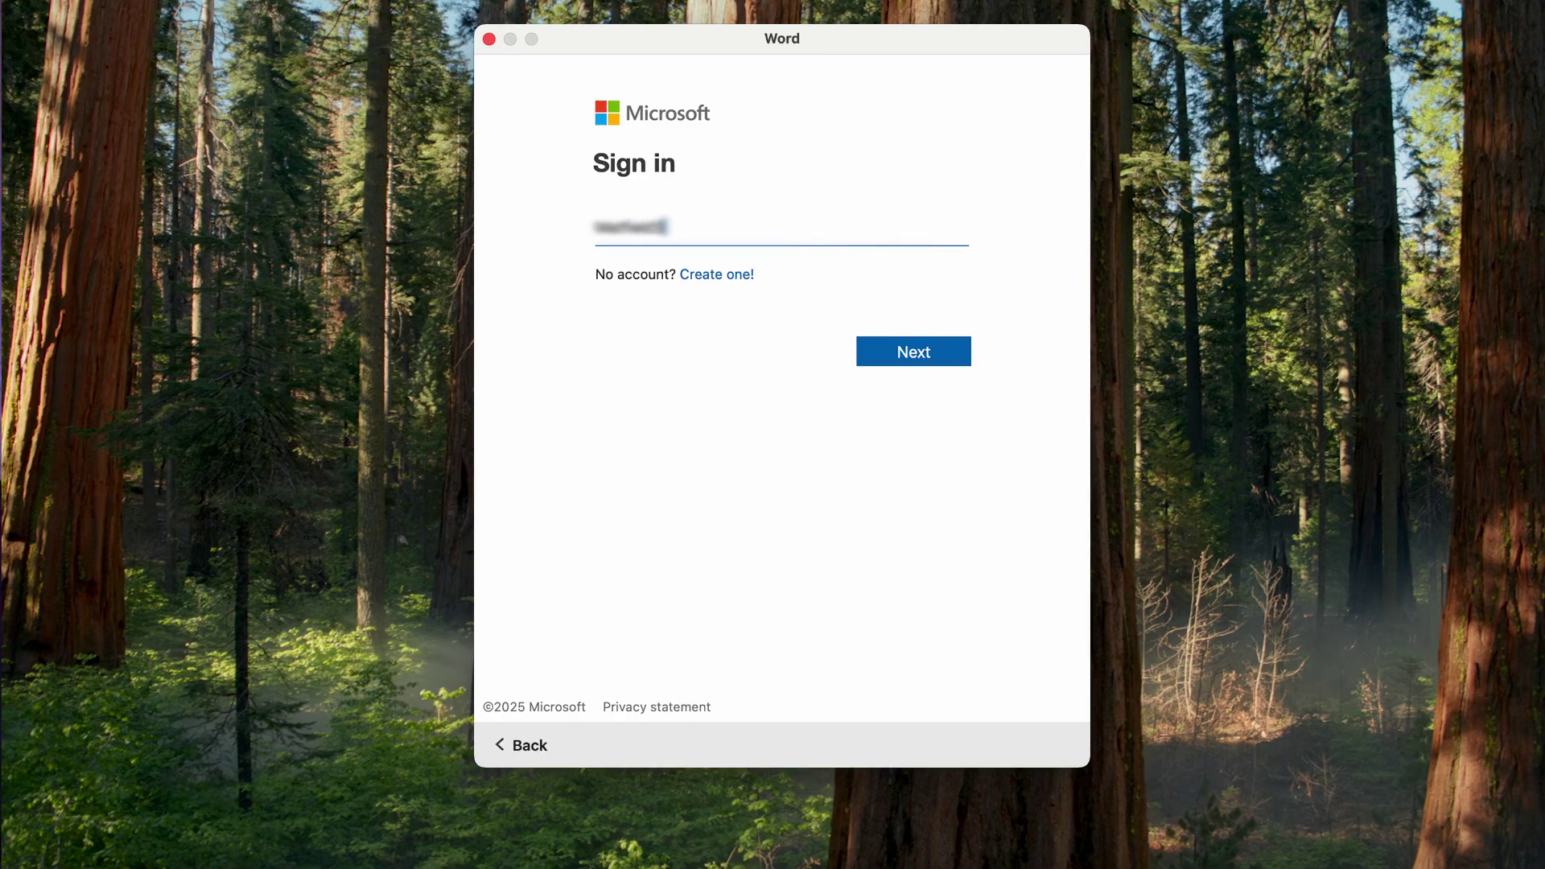